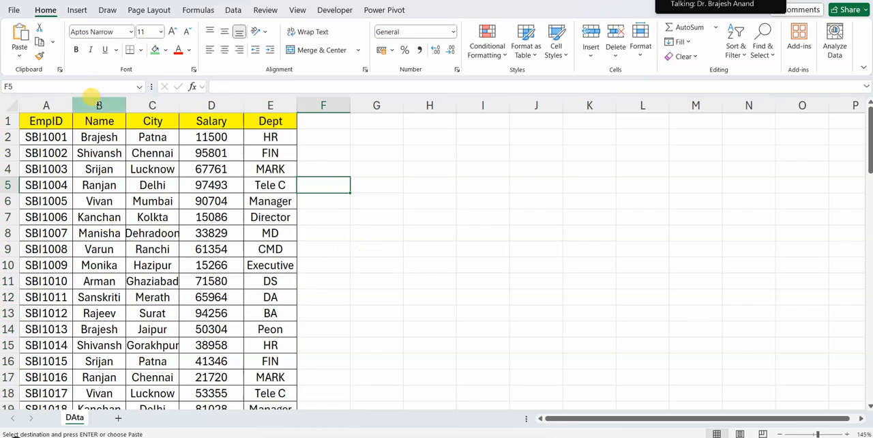
Move the cut Name column in front of the EmpID column so it becomes column A
{"action": "left_click", "coordinate": [99, 106]}
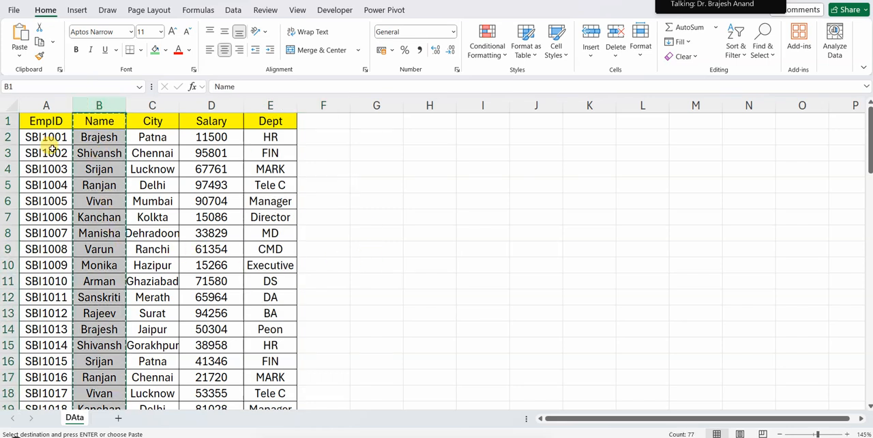
{"action": "left_click", "coordinate": [41, 106]}
{"action": "right_click", "coordinate": [44, 107]}
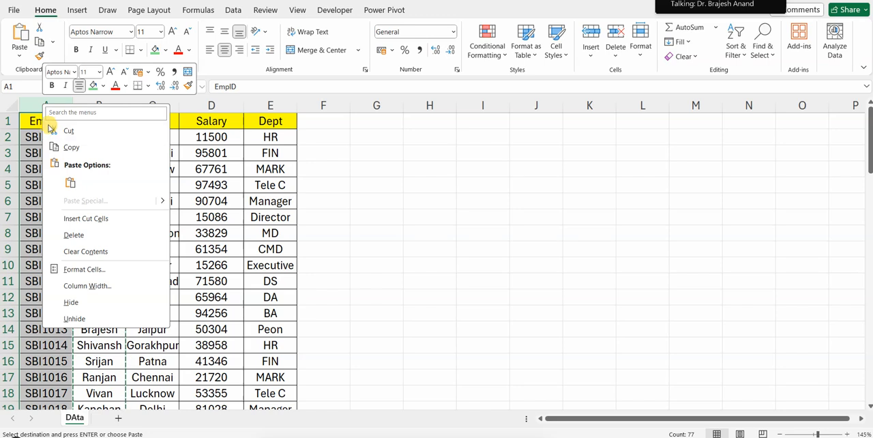
{"action": "left_click", "coordinate": [76, 219]}
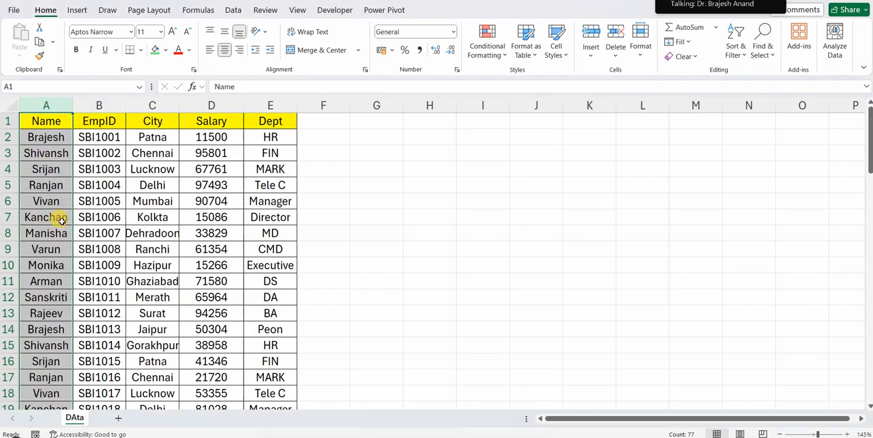
Rename the EmpID header in B1 to TID
{"action": "left_click", "coordinate": [108, 121]}
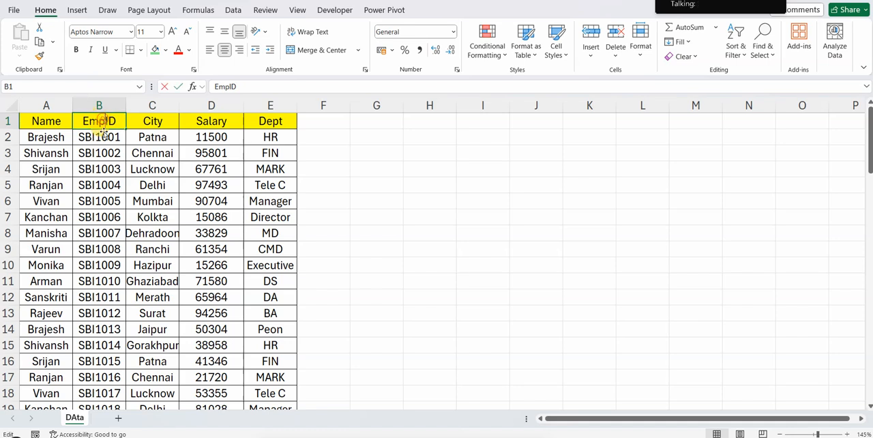
{"action": "double_click", "coordinate": [101, 121]}
{"action": "key", "text": "BackSpace"}
{"action": "key", "text": "BackSpace"}
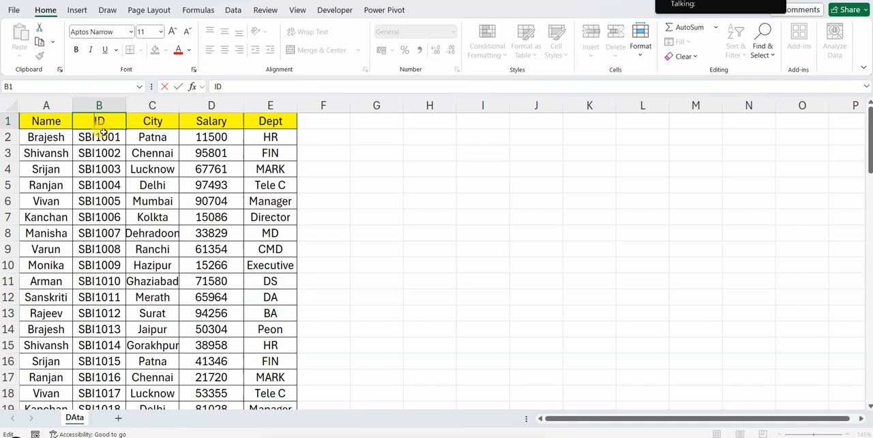
{"action": "type", "text": "T"}
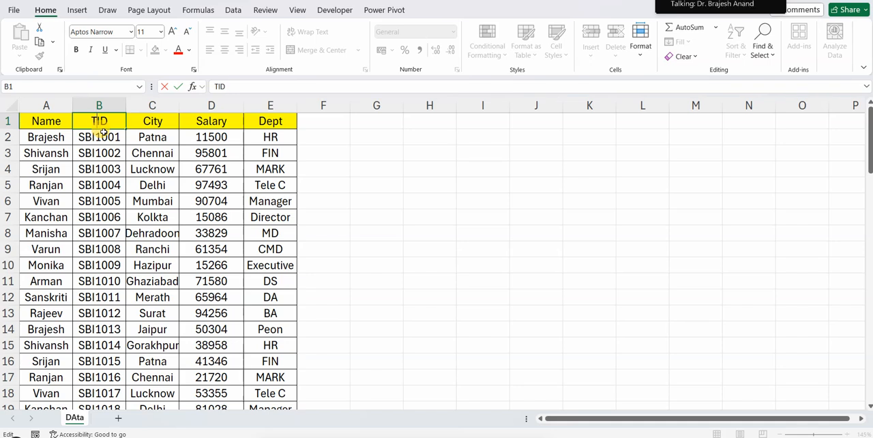
{"action": "left_click", "coordinate": [384, 200]}
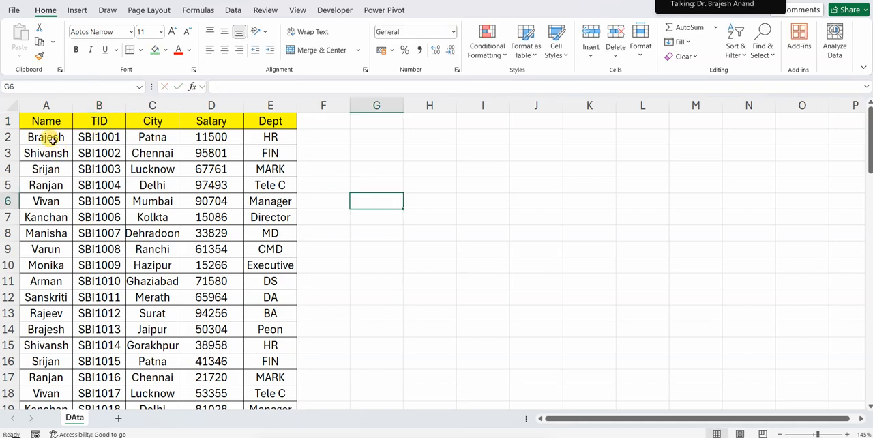
Rename the Salary header in D1 to Sales Amt and the Dept header in E1 to Product
{"action": "left_click", "coordinate": [54, 143]}
{"action": "left_click", "coordinate": [49, 181]}
{"action": "left_click", "coordinate": [41, 232]}
{"action": "left_click", "coordinate": [31, 296]}
{"action": "left_click", "coordinate": [212, 120]}
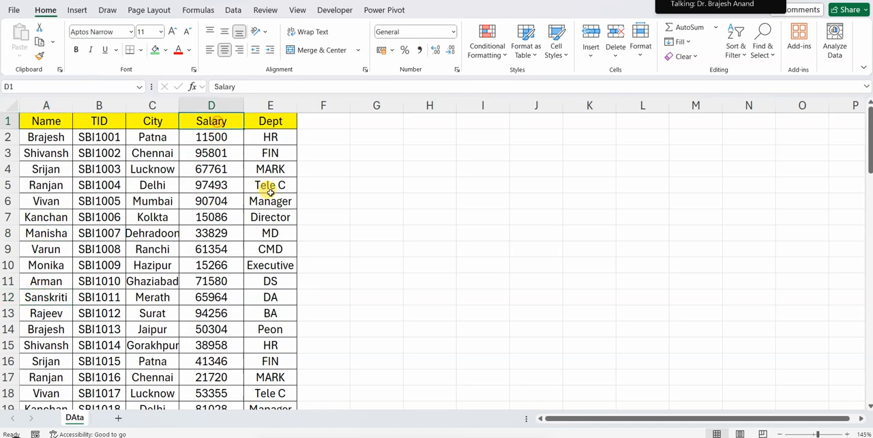
{"action": "type", "text": "Sales Amt"}
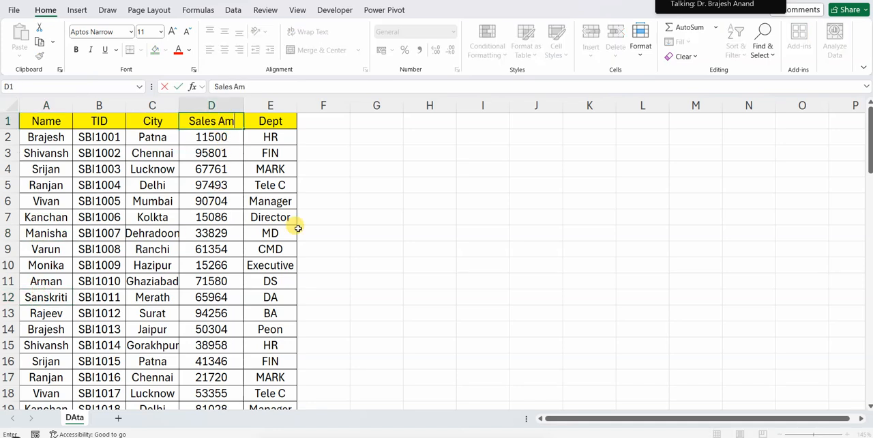
{"action": "left_click", "coordinate": [424, 229]}
{"action": "left_click", "coordinate": [273, 123]}
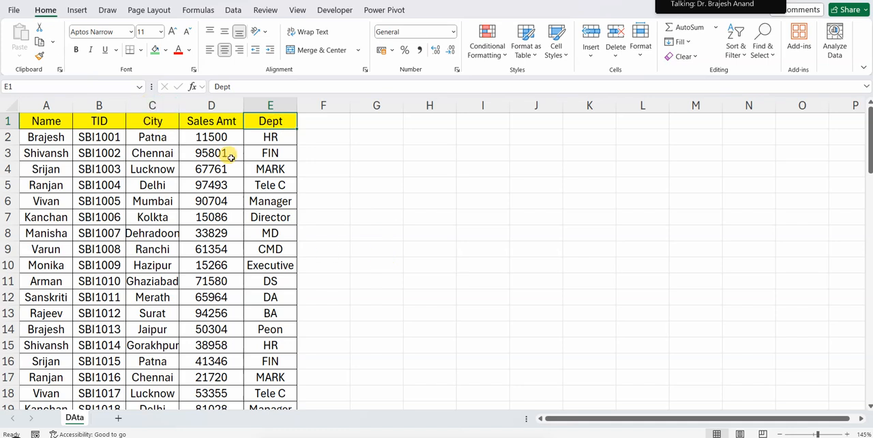
{"action": "type", "text": "Product"}
Enter Apple in E2, fill the product series down the Product column, and autofit column E's width
{"action": "left_click", "coordinate": [278, 139]}
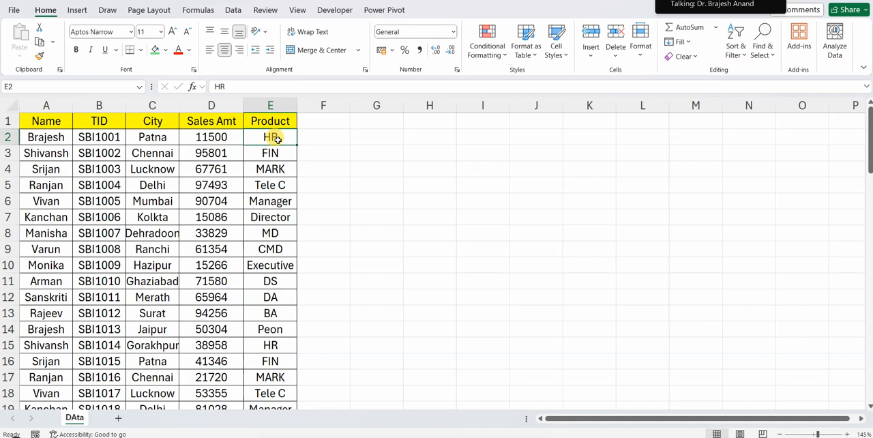
{"action": "type", "text": "Apple"}
{"action": "left_click", "coordinate": [361, 200]}
{"action": "left_click", "coordinate": [289, 137]}
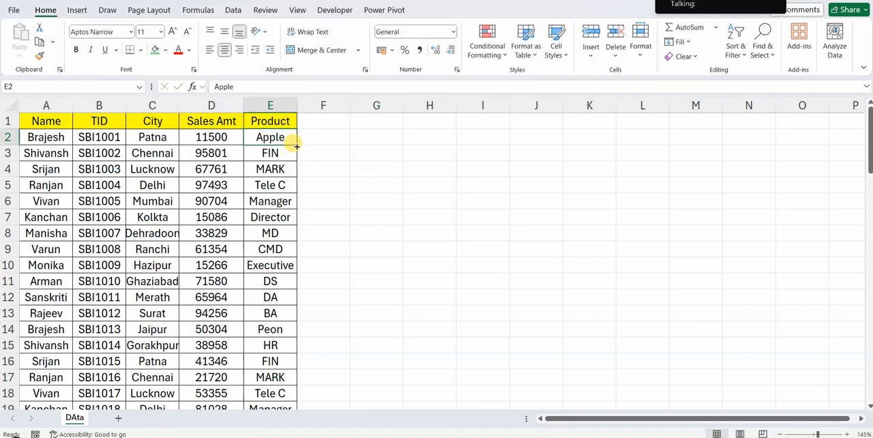
{"action": "double_click", "coordinate": [296, 145]}
{"action": "left_click", "coordinate": [394, 228]}
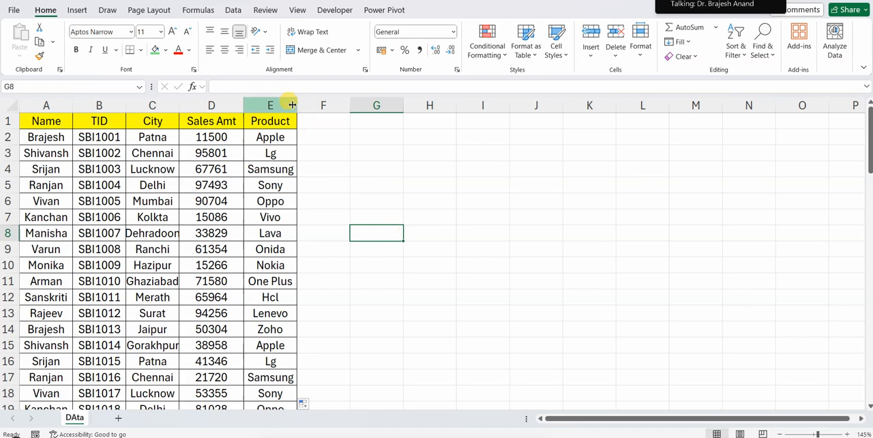
{"action": "double_click", "coordinate": [292, 104]}
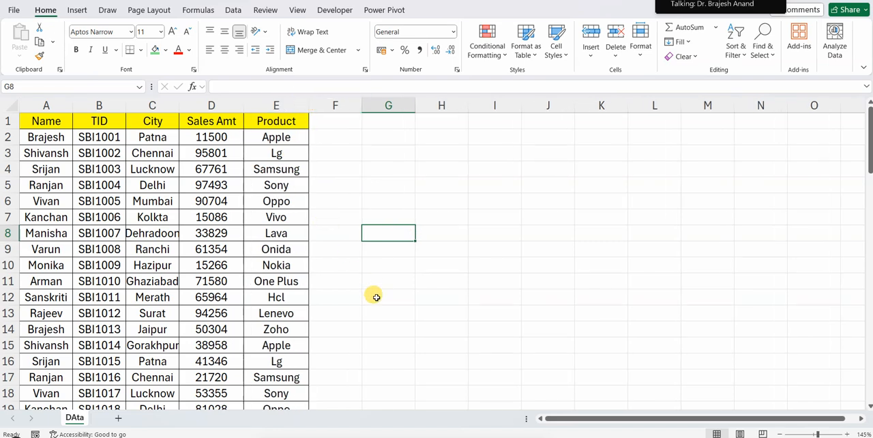
{"action": "left_click", "coordinate": [458, 230]}
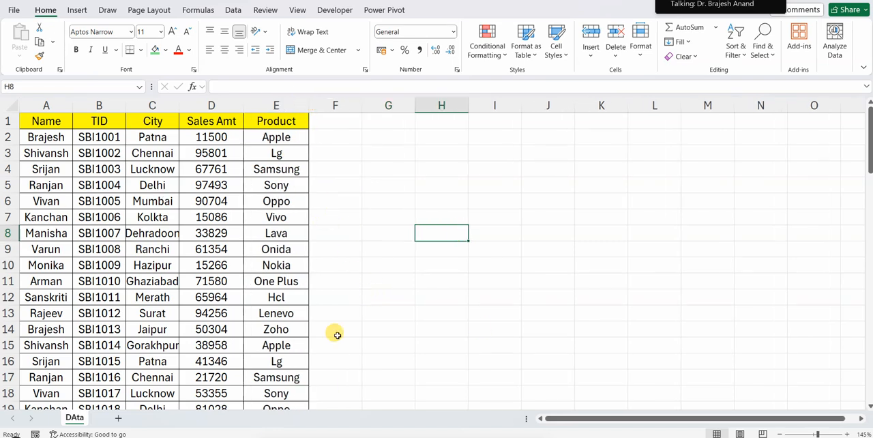
Copy the Name header and the first name from A1:A2 into G1:G2 as a lookup block
{"action": "left_click", "coordinate": [61, 129]}
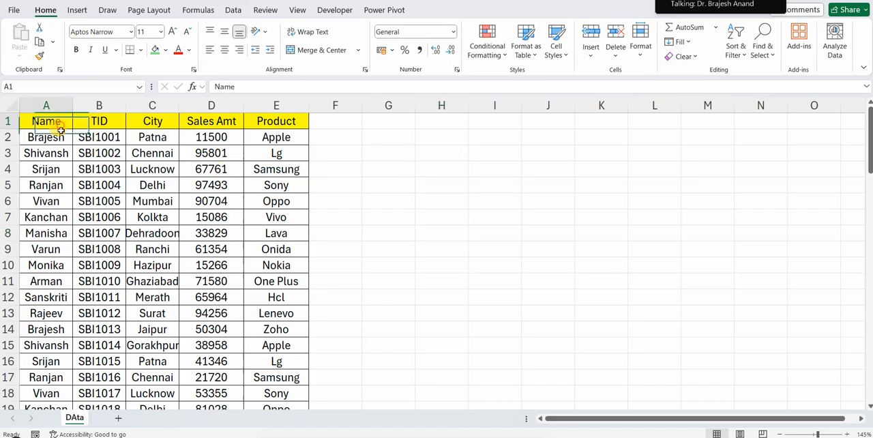
{"action": "left_click_drag", "start_coordinate": [60, 129], "coordinate": [59, 145]}
{"action": "key", "text": "ctrl+c"}
{"action": "left_click", "coordinate": [382, 123]}
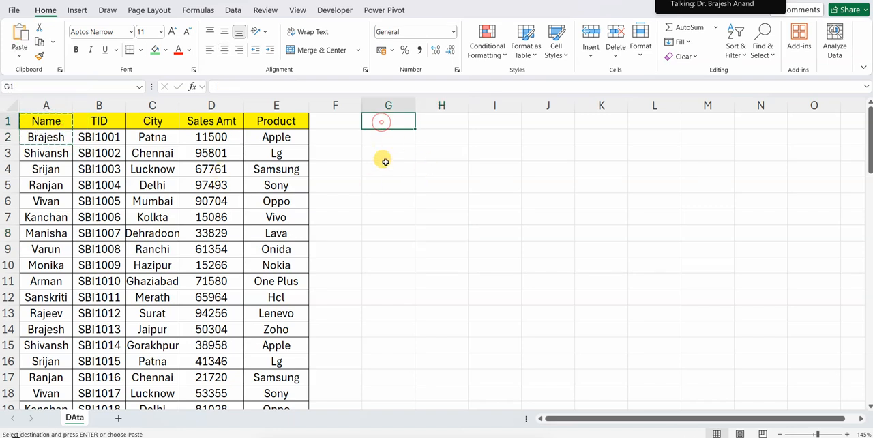
{"action": "key", "text": "ctrl+v"}
{"action": "left_click", "coordinate": [390, 139]}
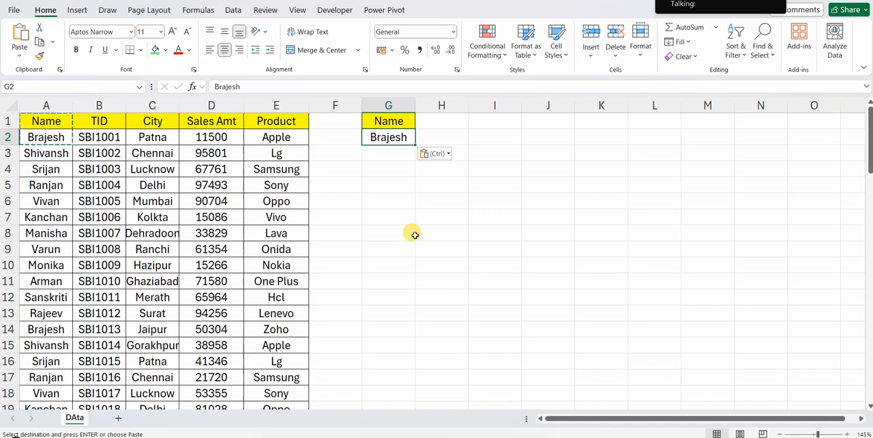
{"action": "left_click_drag", "start_coordinate": [383, 169], "coordinate": [723, 373]}
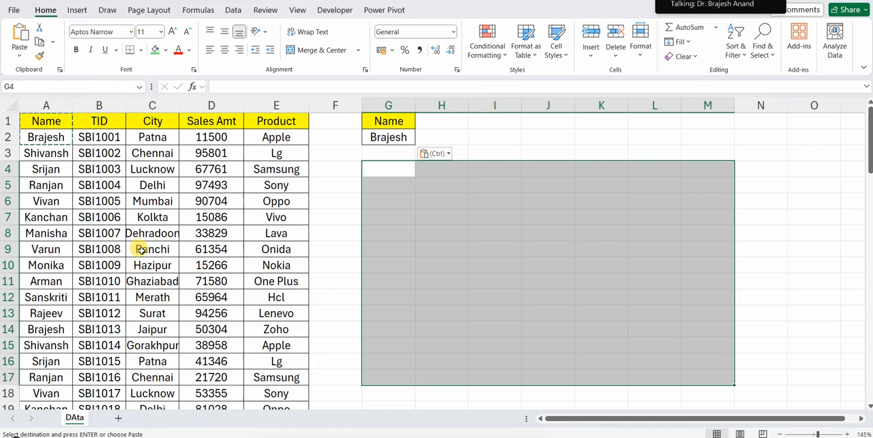
{"action": "left_click", "coordinate": [390, 166]}
{"action": "mouse_move", "coordinate": [390, 166]}
{"action": "left_mouse_down"}
{"action": "mouse_move", "coordinate": [538, 253]}
{"action": "mouse_move", "coordinate": [721, 391]}
{"action": "mouse_move", "coordinate": [712, 382]}
{"action": "left_mouse_up"}
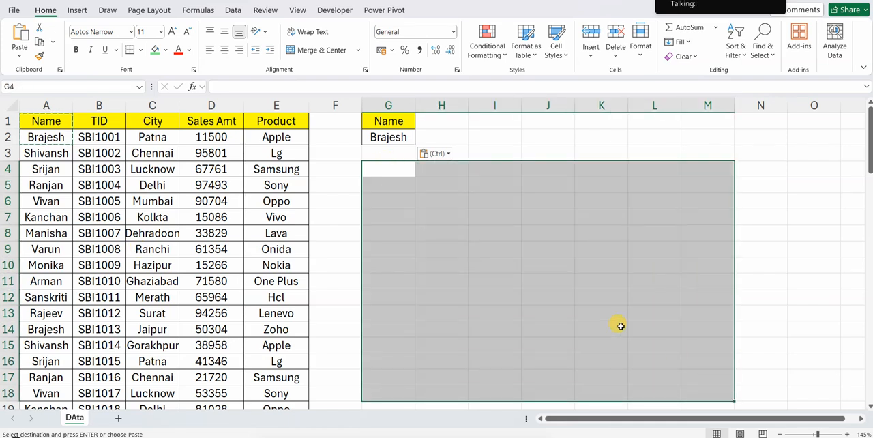
{"action": "left_click", "coordinate": [388, 137]}
{"action": "left_click_drag", "start_coordinate": [391, 183], "coordinate": [775, 371]}
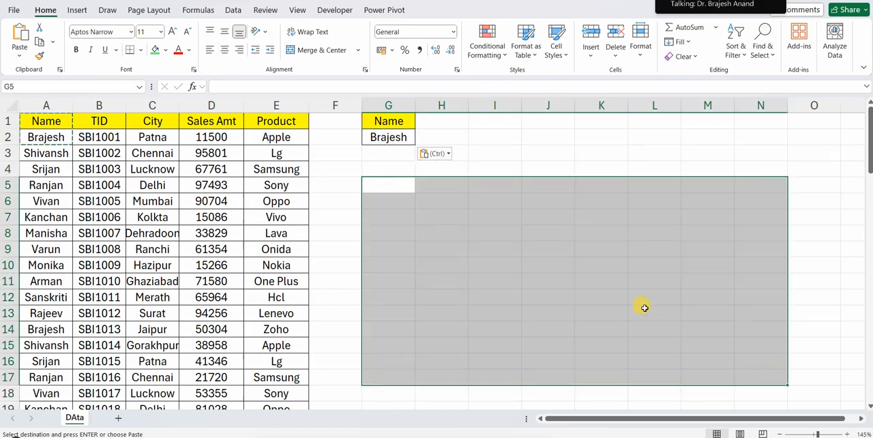
{"action": "left_click", "coordinate": [644, 307]}
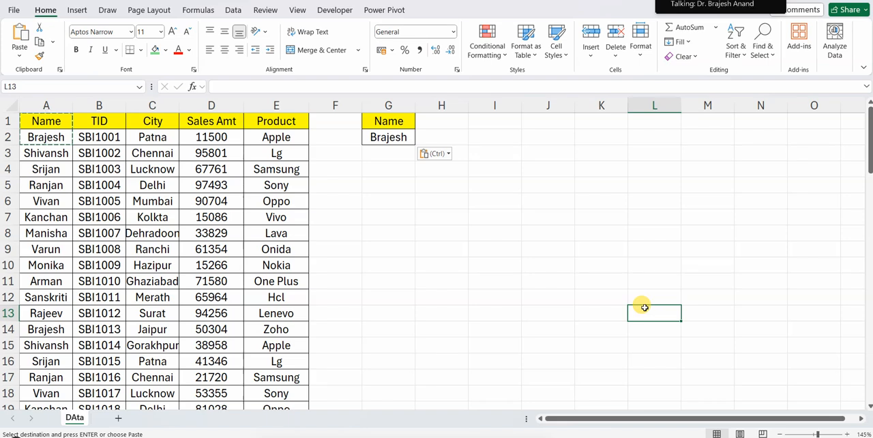
Enter the note "office 365 / 2021" in K1 and slightly widen column K
{"action": "left_click", "coordinate": [603, 120]}
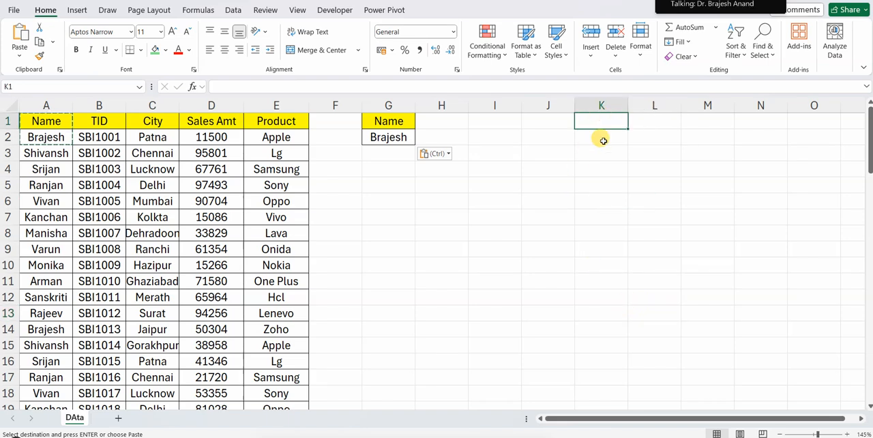
{"action": "type", "text": "office 365"}
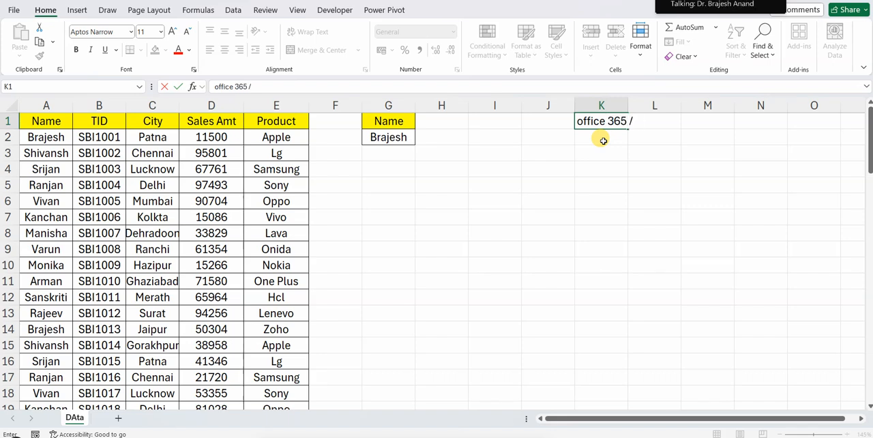
{"action": "type", "text": " / 2021"}
{"action": "left_click", "coordinate": [609, 182]}
{"action": "left_click_drag", "start_coordinate": [627, 105], "coordinate": [656, 121]}
{"action": "left_click", "coordinate": [606, 187]}
{"action": "left_click", "coordinate": [404, 235]}
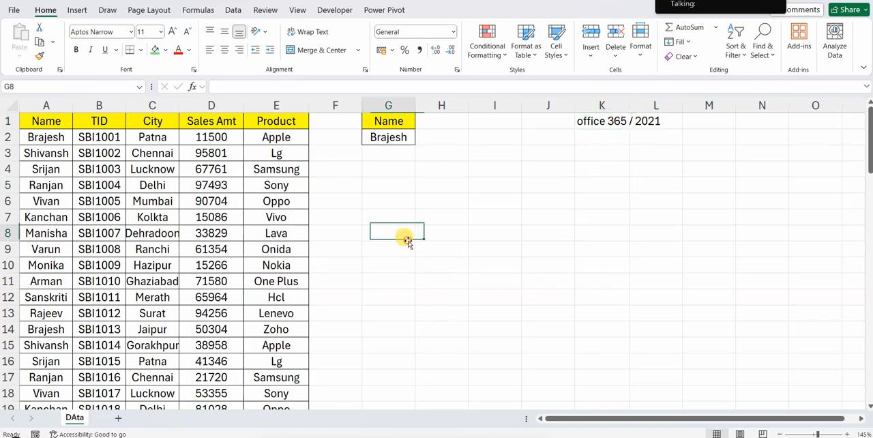
{"action": "left_click", "coordinate": [233, 10]}
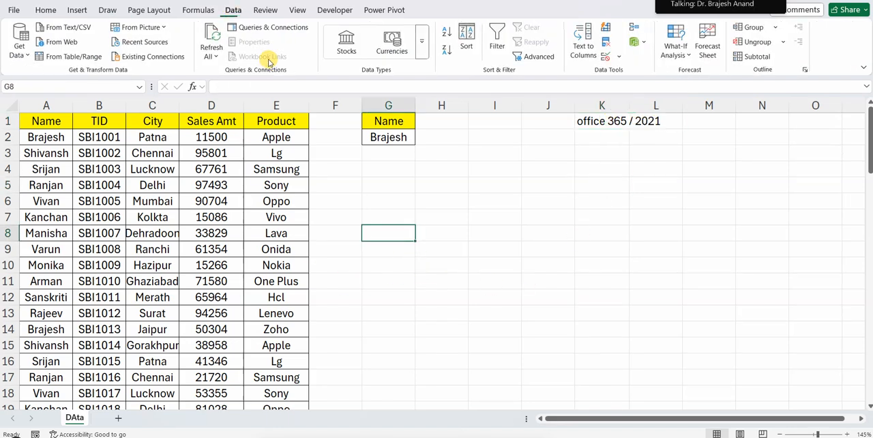
{"action": "left_click", "coordinate": [490, 202]}
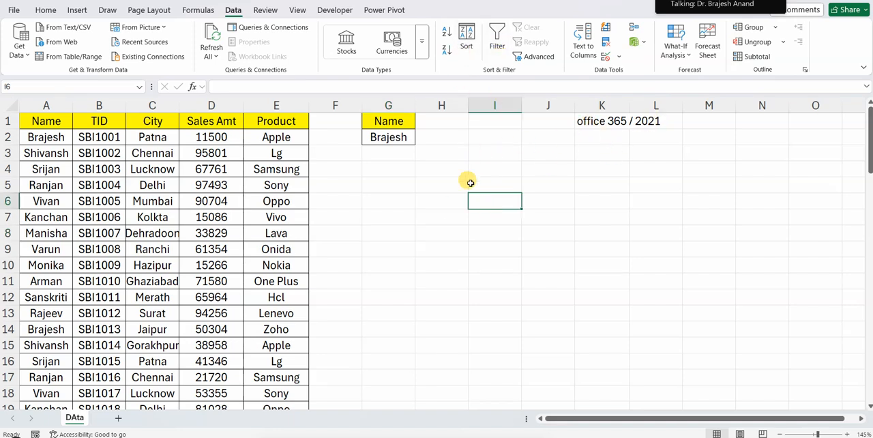
{"action": "left_click", "coordinate": [428, 165]}
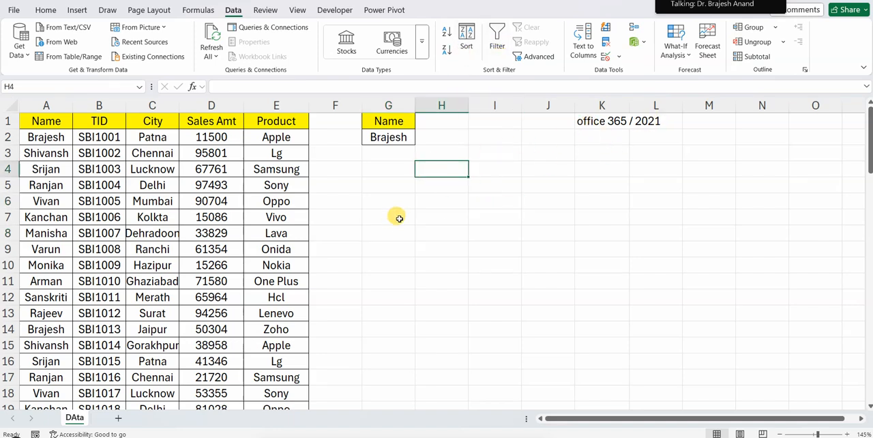
{"action": "left_click", "coordinate": [380, 173]}
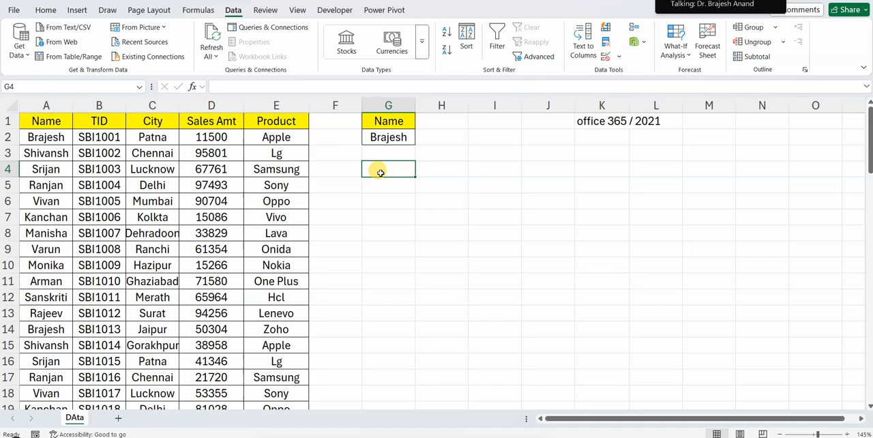
Add filters to the headers in A1:E1 and filter the Name column to only the name held in G2
{"action": "left_click_drag", "start_coordinate": [269, 121], "coordinate": [34, 121]}
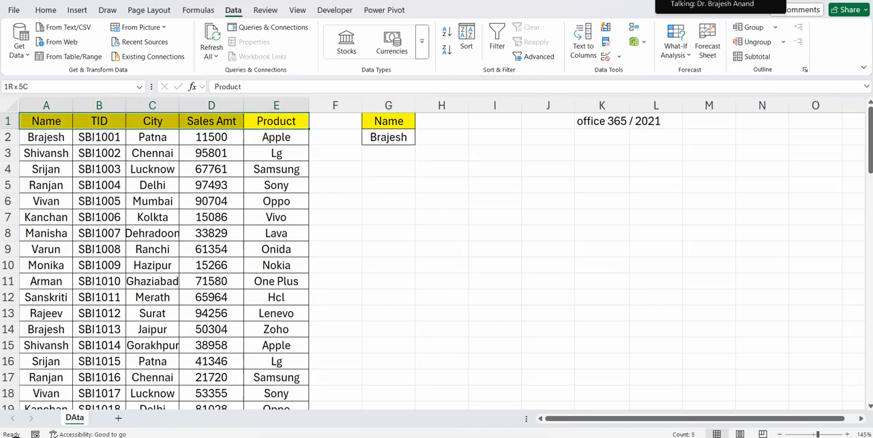
{"action": "key", "text": "ctrl+shift+l"}
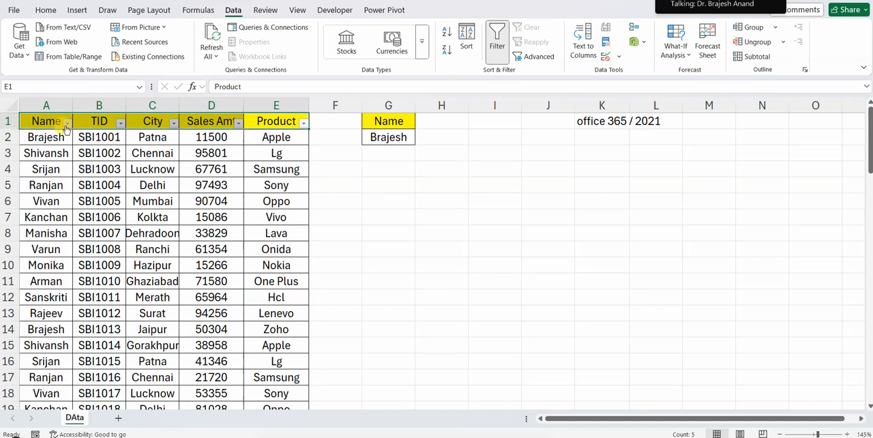
{"action": "left_click", "coordinate": [67, 122]}
{"action": "left_click", "coordinate": [27, 271]}
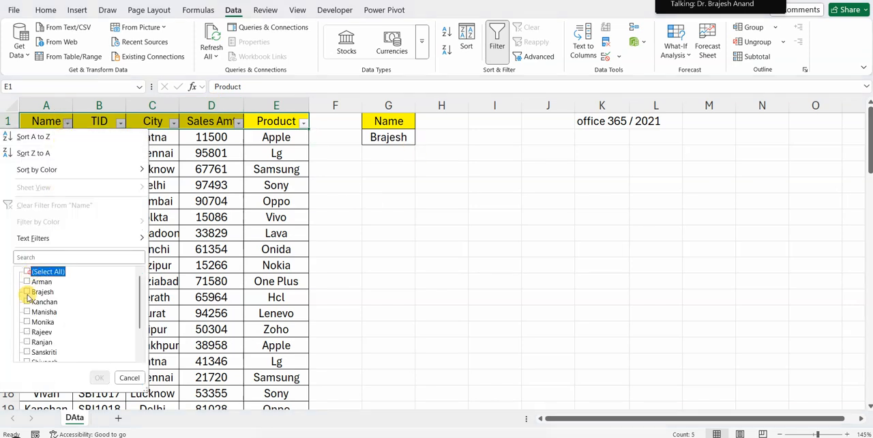
{"action": "left_click", "coordinate": [27, 292]}
{"action": "left_click", "coordinate": [99, 377]}
Clear the filter on the Name column to restore all records
{"action": "left_click_drag", "start_coordinate": [48, 130], "coordinate": [282, 236]}
{"action": "left_click_drag", "start_coordinate": [394, 174], "coordinate": [441, 217]}
{"action": "left_click_drag", "start_coordinate": [628, 337], "coordinate": [631, 343]}
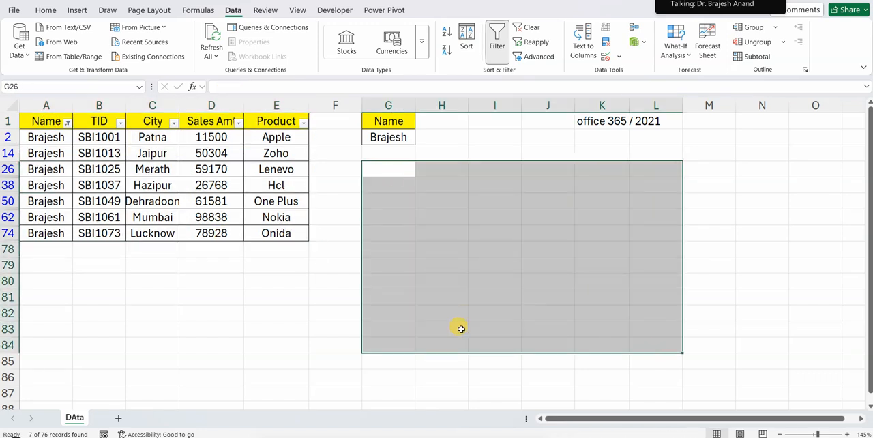
{"action": "left_click", "coordinate": [399, 140]}
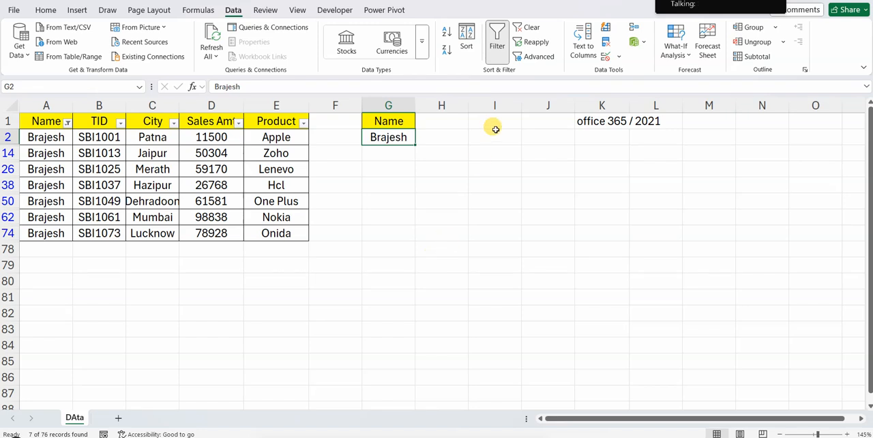
{"action": "left_click", "coordinate": [525, 27]}
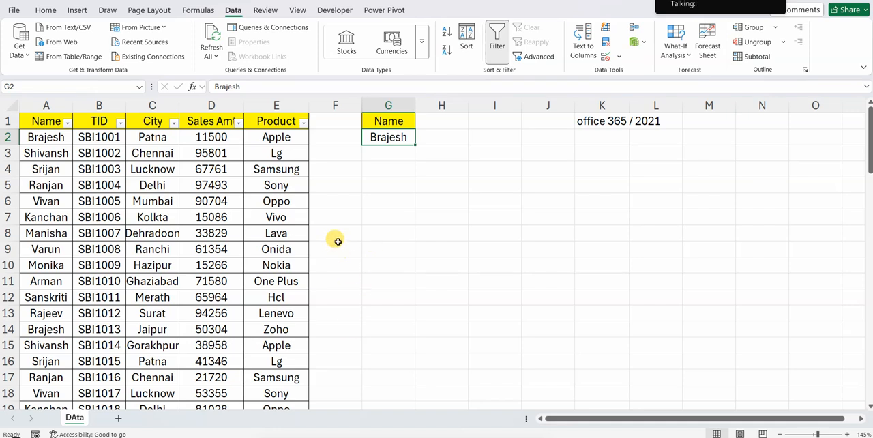
Remove the filters from the table headers in A1:E1
{"action": "left_click", "coordinate": [496, 46]}
{"action": "left_click_drag", "start_coordinate": [68, 121], "coordinate": [283, 122]}
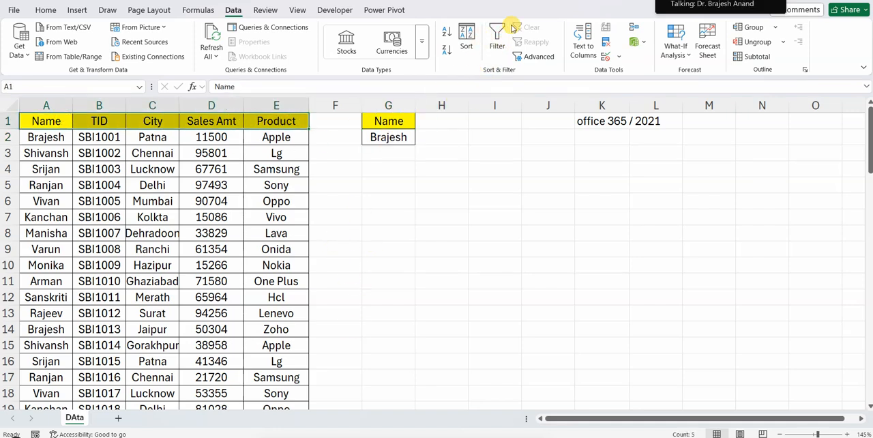
{"action": "left_click", "coordinate": [395, 248]}
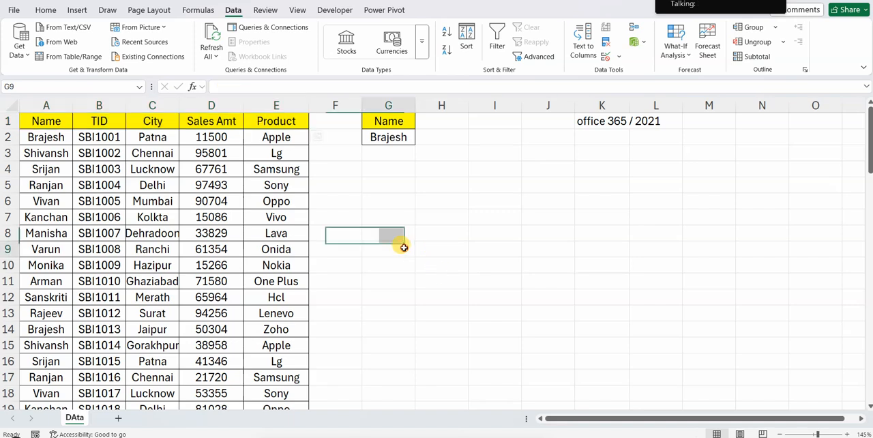
Start a FILTER formula in G5 with the whole table, $A$1:$E$77, as its absolute array
{"action": "left_click", "coordinate": [388, 172]}
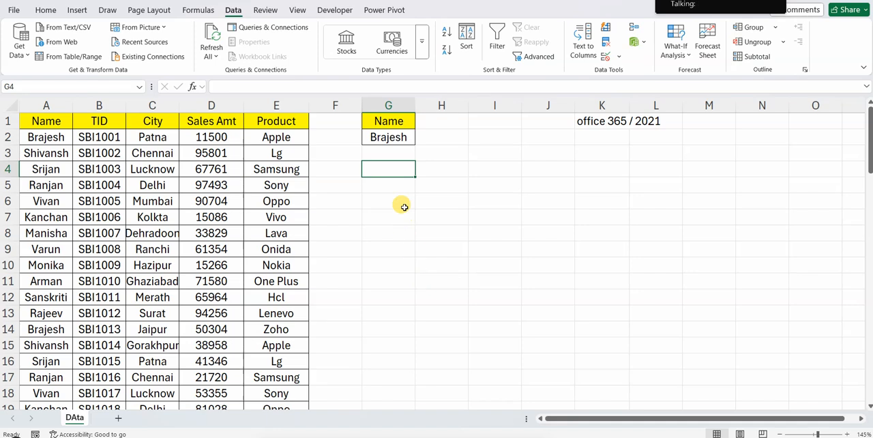
{"action": "left_click", "coordinate": [398, 171]}
{"action": "left_click", "coordinate": [393, 189]}
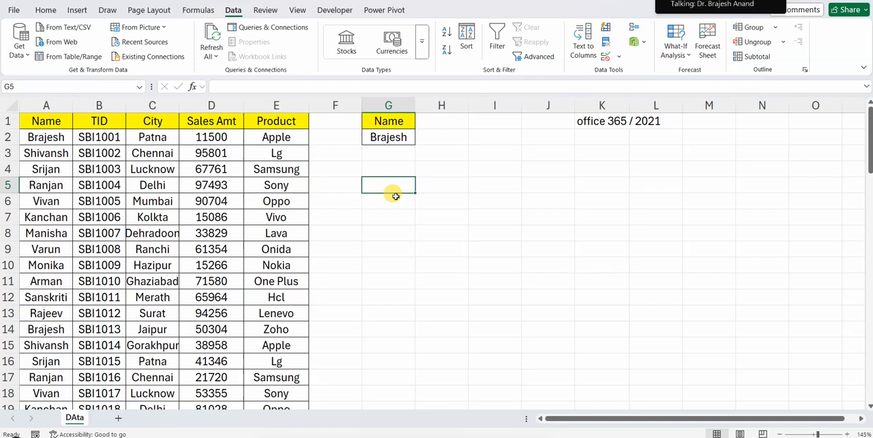
{"action": "type", "text": "="}
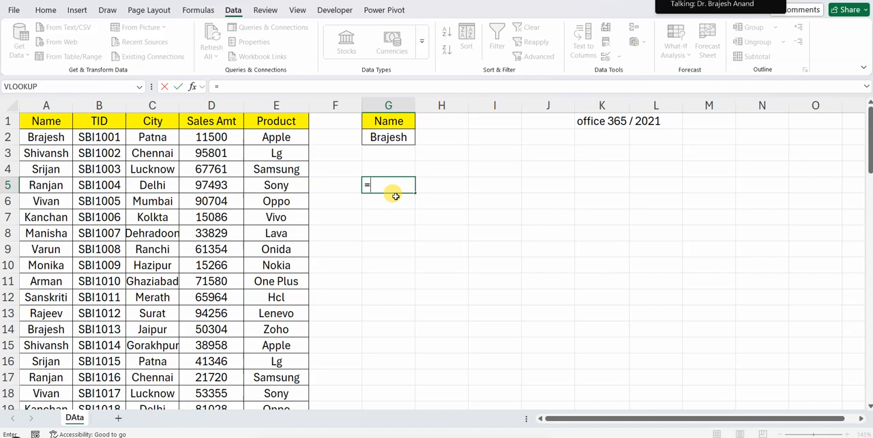
{"action": "type", "text": "fil"}
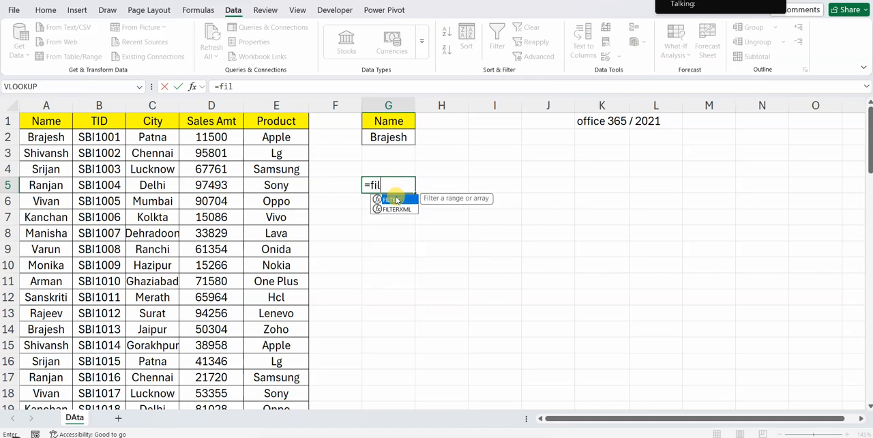
{"action": "double_click", "coordinate": [394, 199]}
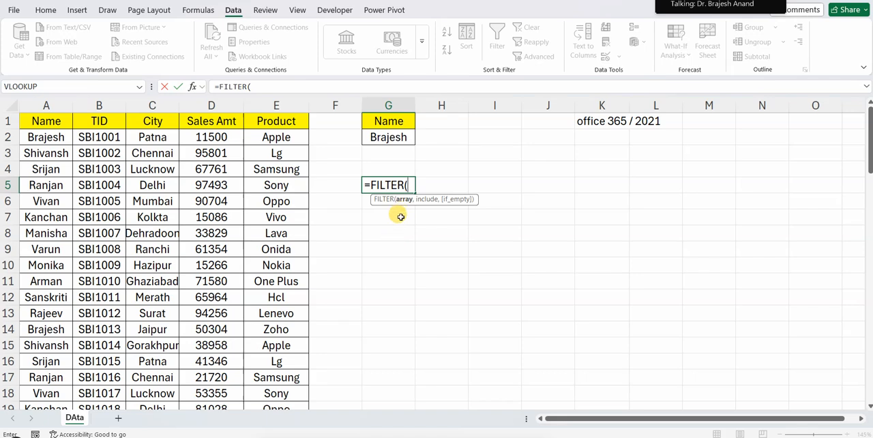
{"action": "left_click", "coordinate": [53, 123]}
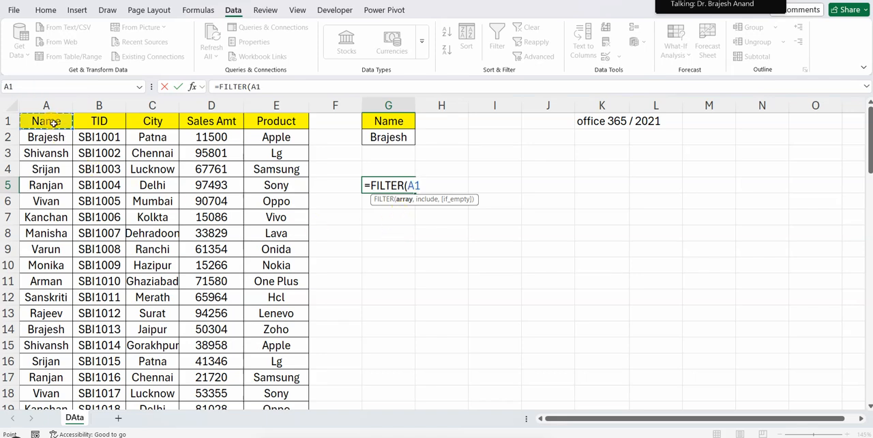
{"action": "key", "text": "ctrl+shift+Right"}
{"action": "key", "text": "ctrl+shift+Down"}
{"action": "key", "text": "ctrl+BackSpace"}
{"action": "key", "text": "F4"}
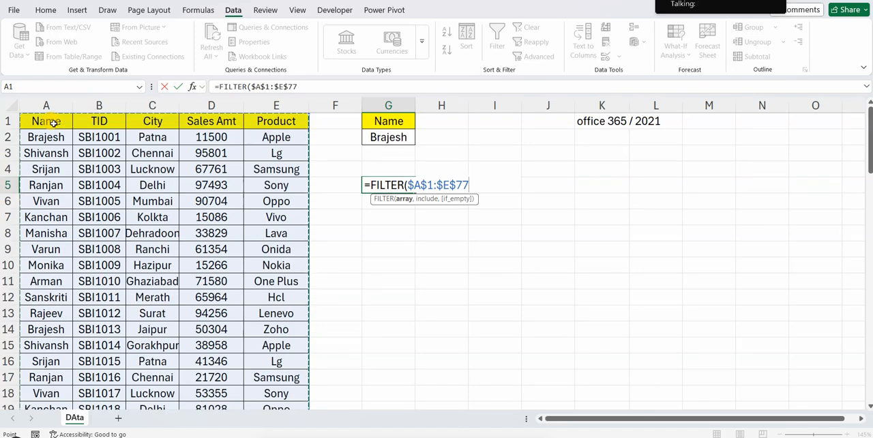
Complete the G5 FILTER formula with the include condition $A$1:$A$77=$G$2
{"action": "type", "text": ","}
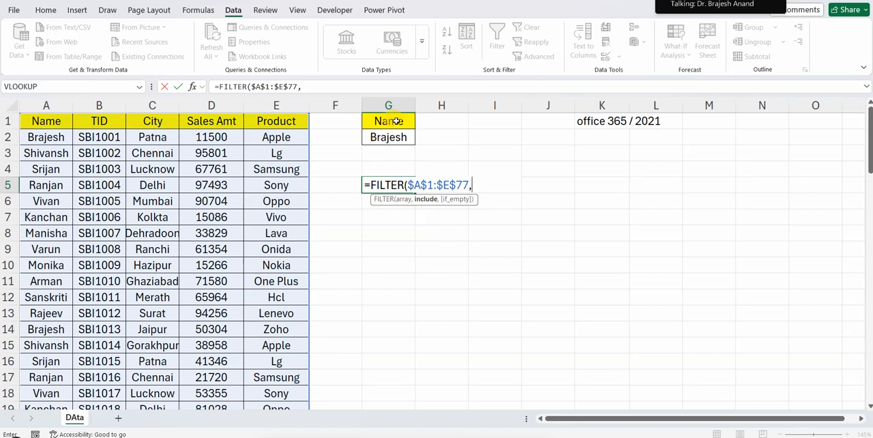
{"action": "left_click", "coordinate": [49, 120]}
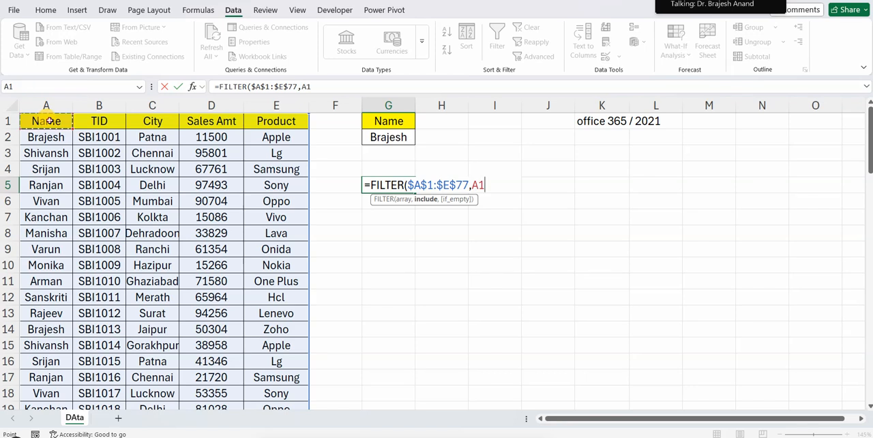
{"action": "key", "text": "ctrl+shift+Down"}
{"action": "key", "text": "F4"}
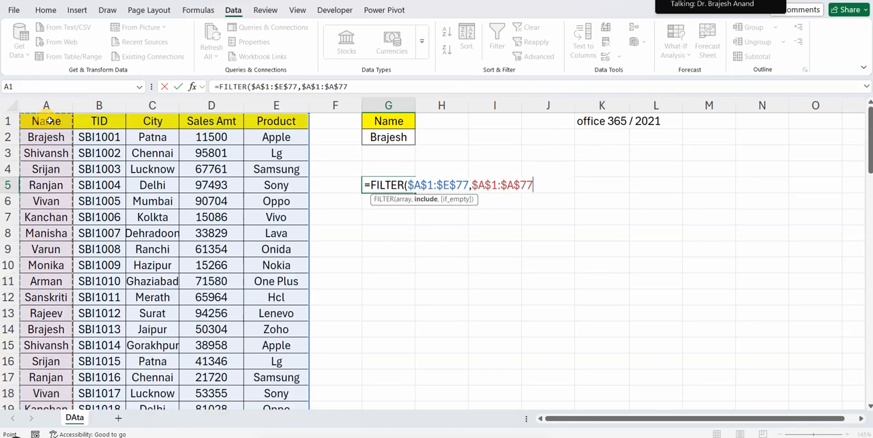
{"action": "type", "text": "="}
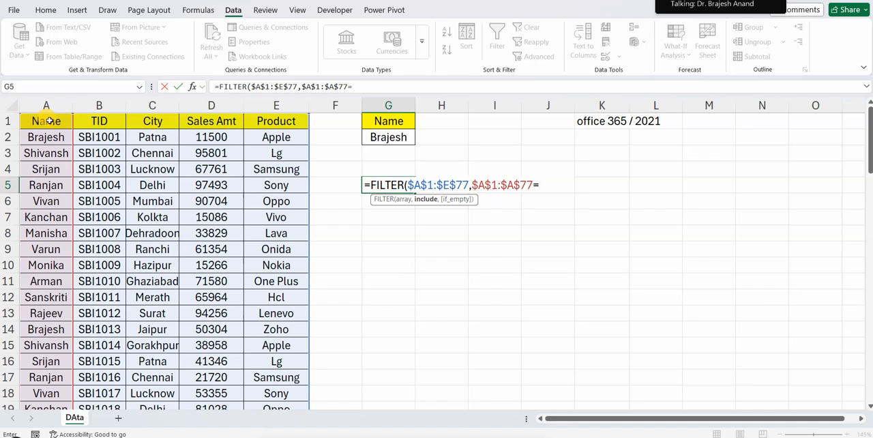
{"action": "left_click", "coordinate": [405, 137]}
{"action": "key", "text": "F4"}
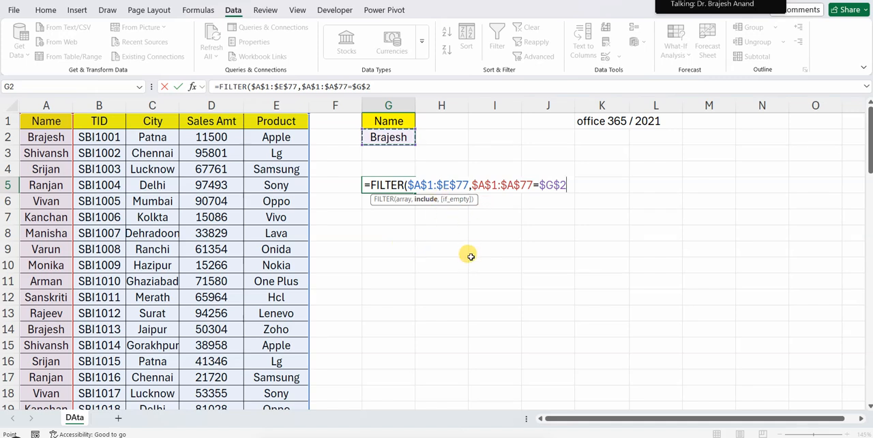
{"action": "type", "text": ")"}
{"action": "key", "text": "Return"}
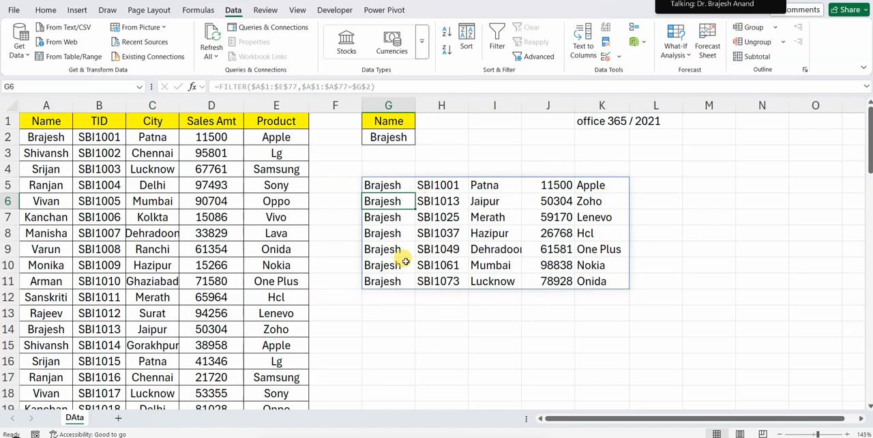
Replace the lookup name in G2 with another name from the Name column
{"action": "left_click", "coordinate": [390, 136]}
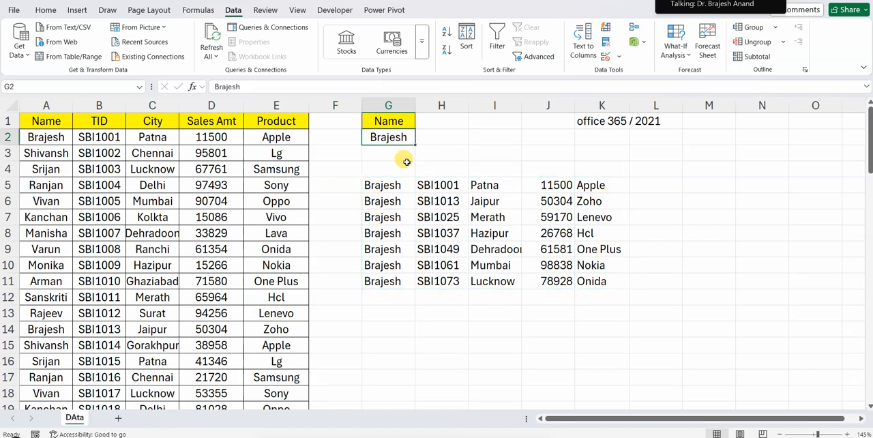
{"action": "type", "text": "vivan"}
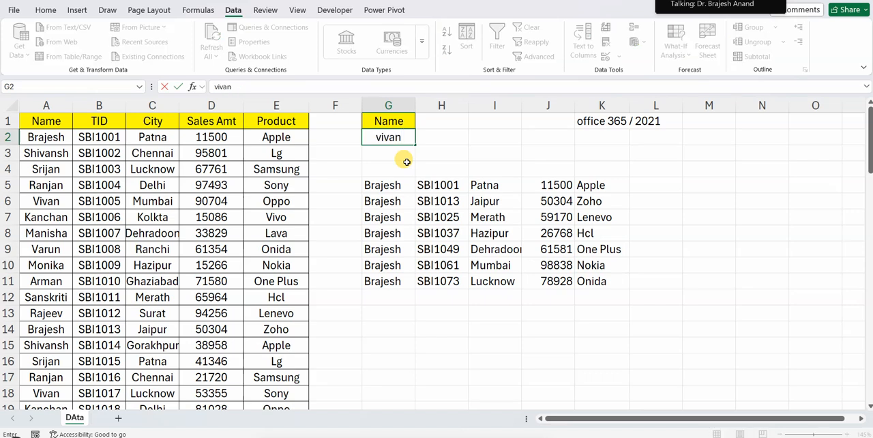
{"action": "key", "text": "Return"}
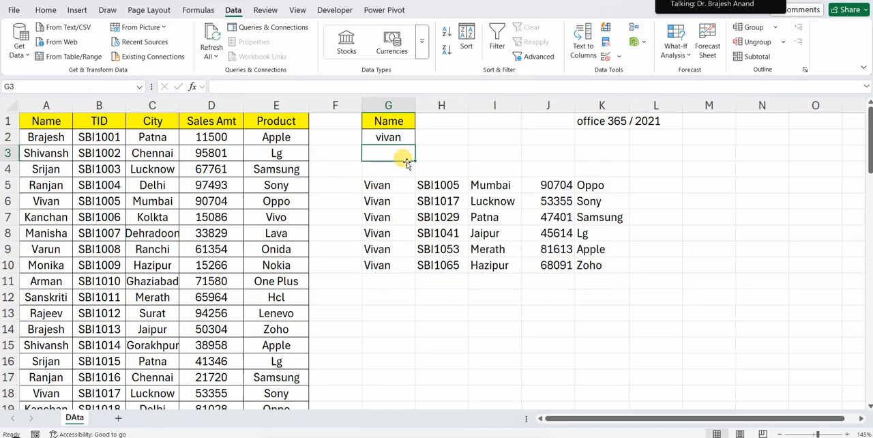
{"action": "key", "text": "Down"}
{"action": "key", "text": "Down"}
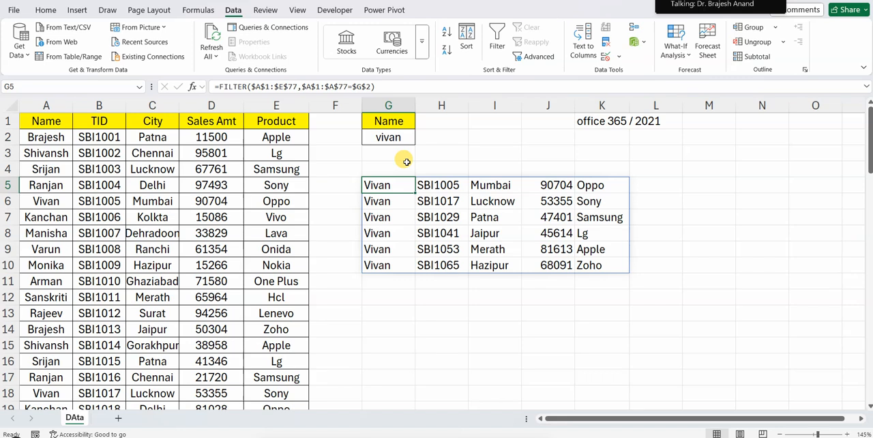
{"action": "left_click", "coordinate": [380, 312]}
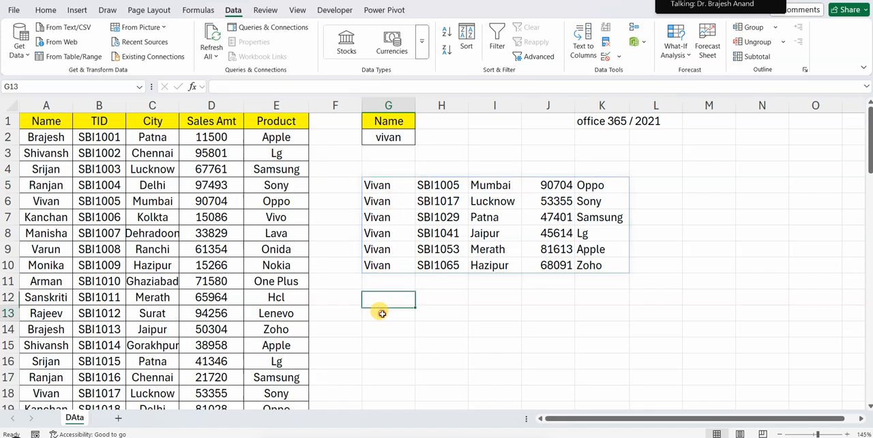
Copy the table headers from A1:E1 into G4:K4 above the filtered records
{"action": "left_click", "coordinate": [386, 182]}
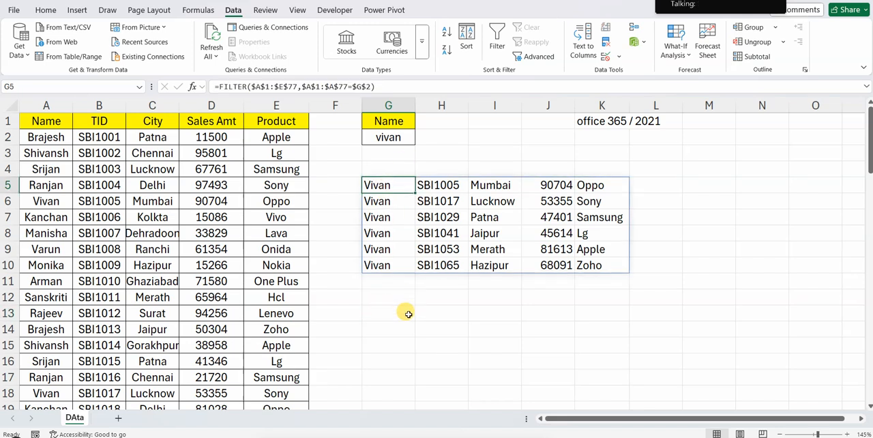
{"action": "left_click", "coordinate": [378, 170]}
{"action": "left_click_drag", "start_coordinate": [378, 169], "coordinate": [579, 168]}
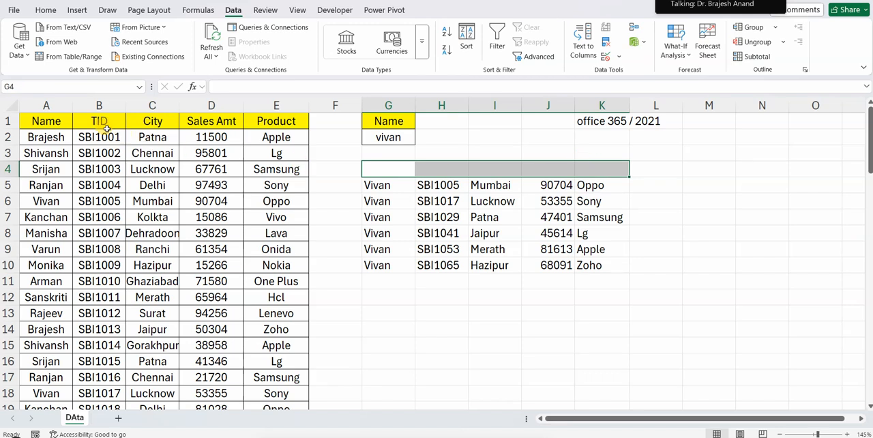
{"action": "left_click_drag", "start_coordinate": [68, 121], "coordinate": [296, 119]}
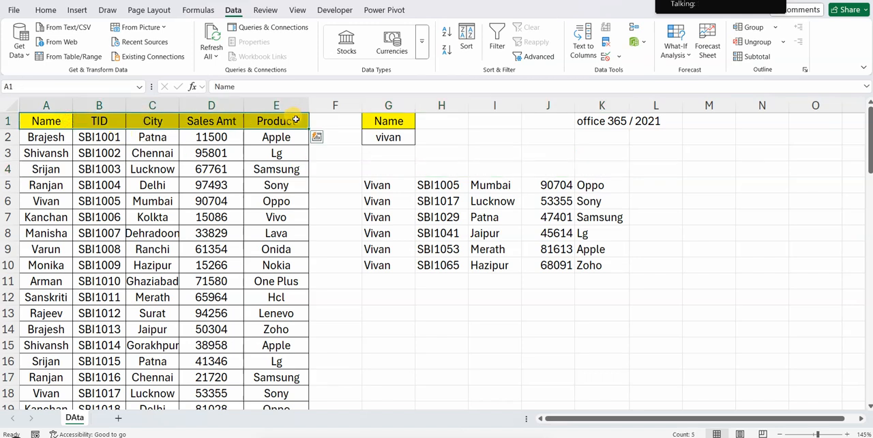
{"action": "key", "text": "ctrl+c"}
{"action": "left_click", "coordinate": [390, 170]}
{"action": "key", "text": "ctrl+v"}
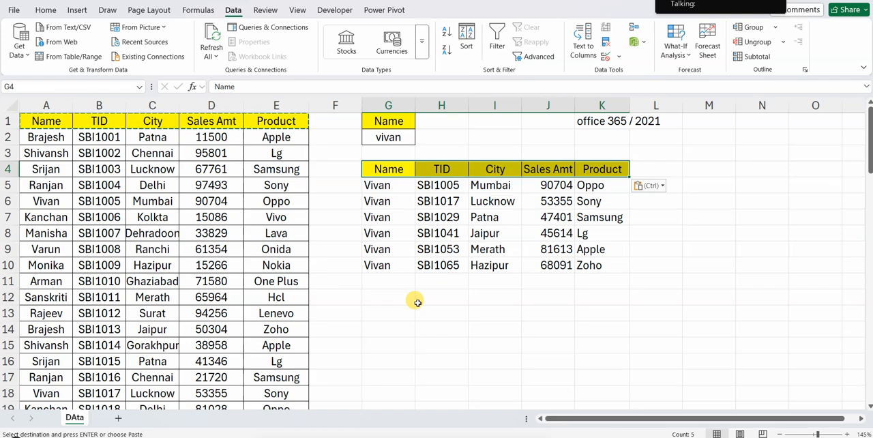
{"action": "left_click", "coordinate": [418, 302]}
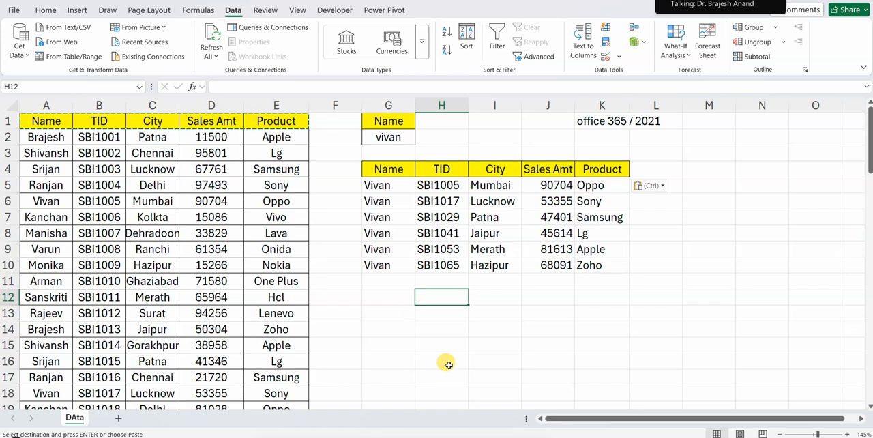
Move the source table's City column between Sales Amt and Product
{"action": "left_click", "coordinate": [151, 105]}
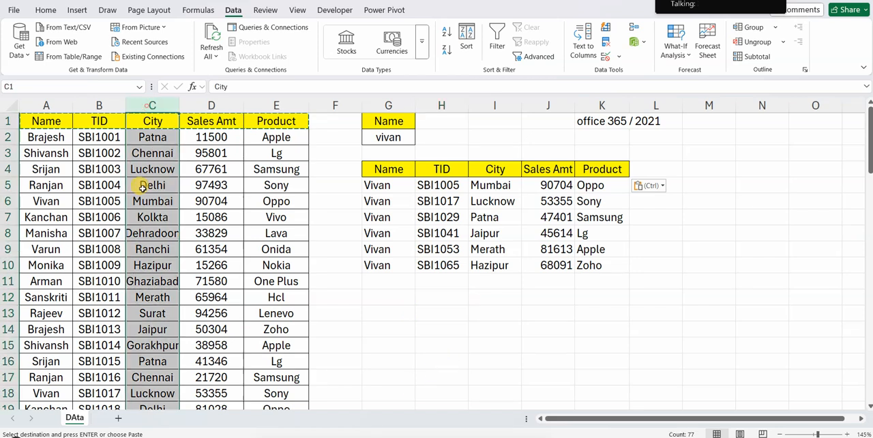
{"action": "key", "text": "ctrl+c"}
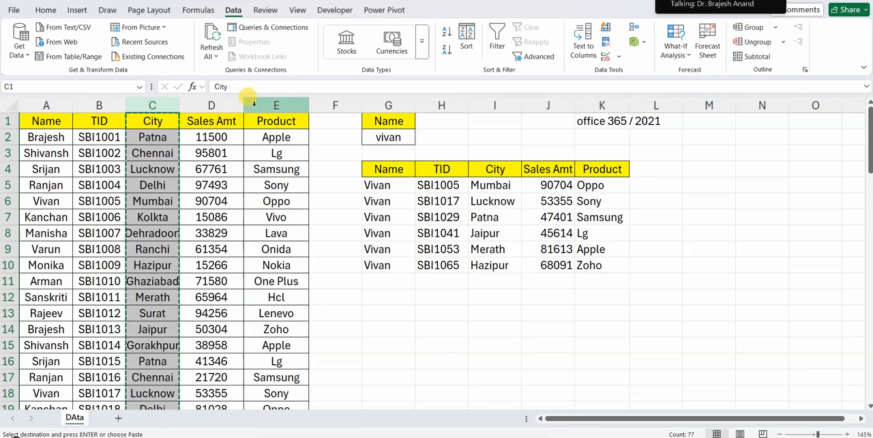
{"action": "left_click", "coordinate": [254, 105]}
{"action": "right_click", "coordinate": [254, 108]}
{"action": "left_click", "coordinate": [273, 221]}
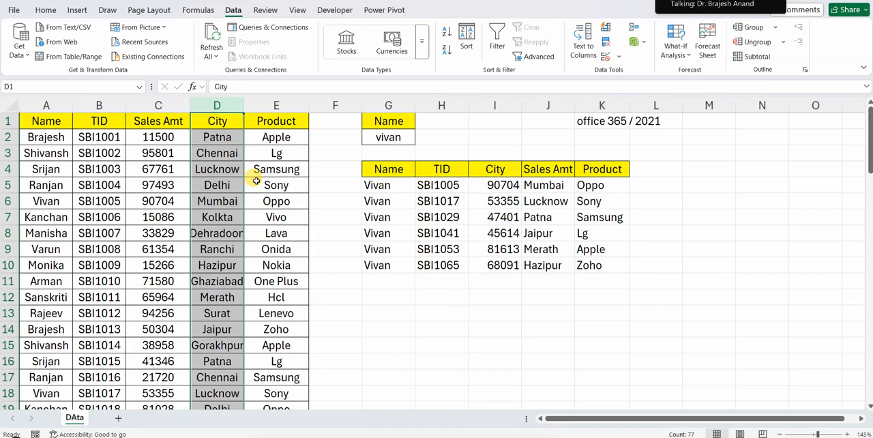
Compare the filtered values under the City and Sales Amt headers in I4:J10 with the column order of the source table
{"action": "left_click", "coordinate": [377, 165]}
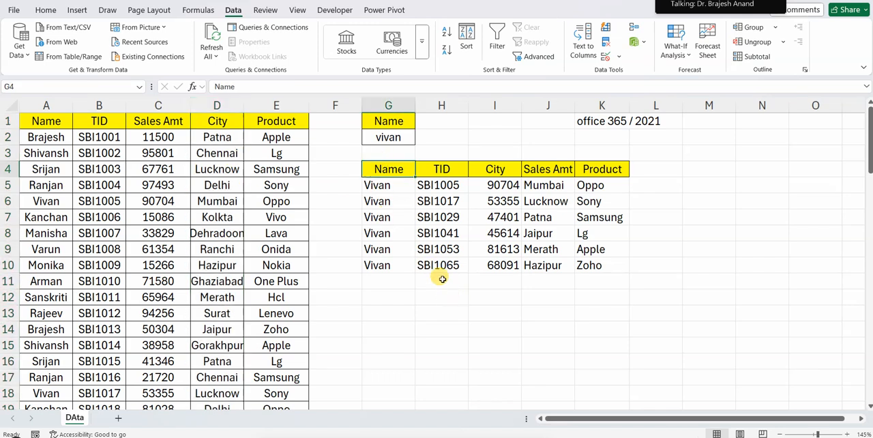
{"action": "left_click_drag", "start_coordinate": [498, 185], "coordinate": [507, 265]}
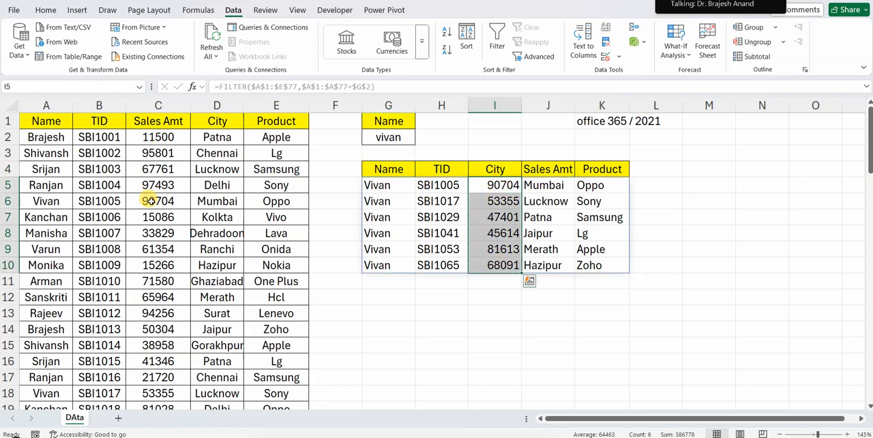
{"action": "left_click", "coordinate": [495, 169]}
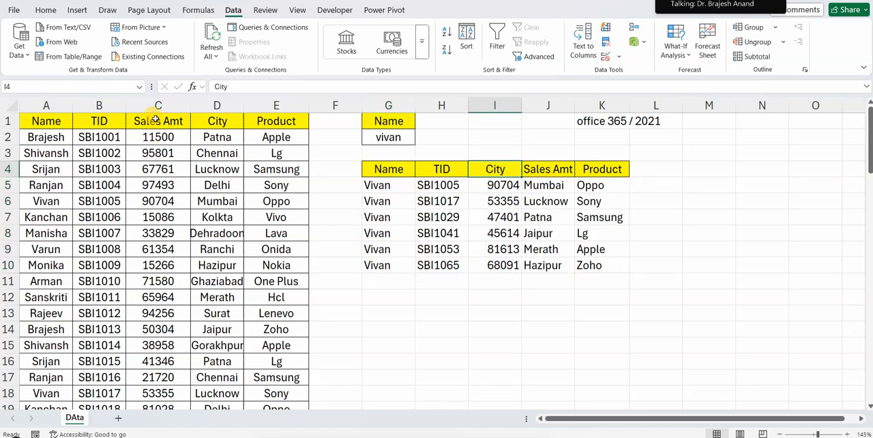
{"action": "left_click", "coordinate": [99, 105]}
{"action": "left_click", "coordinate": [215, 105]}
{"action": "left_click_drag", "start_coordinate": [497, 185], "coordinate": [504, 265]}
{"action": "left_click", "coordinate": [439, 185]}
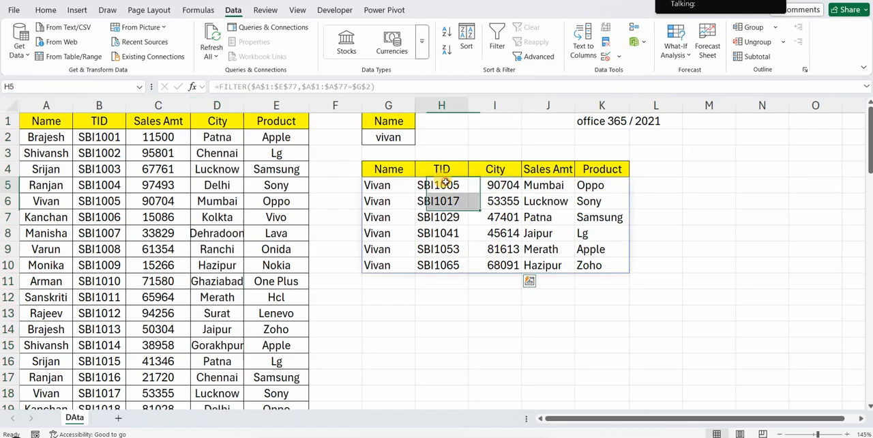
{"action": "left_click_drag", "start_coordinate": [543, 184], "coordinate": [542, 265]}
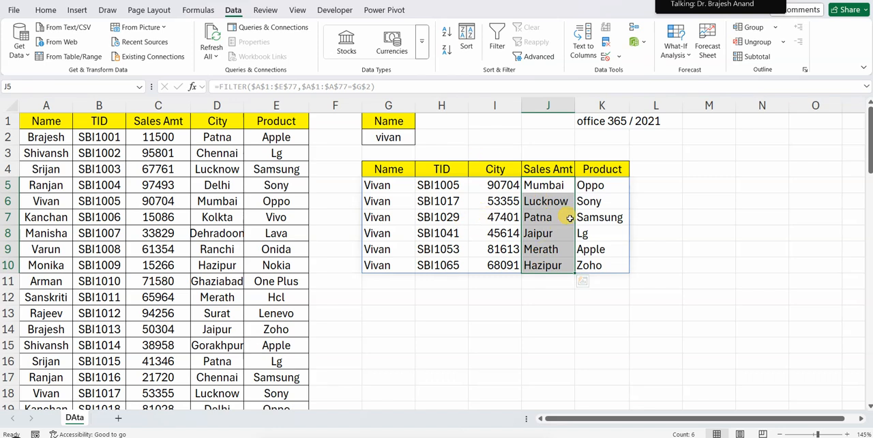
{"action": "left_click", "coordinate": [513, 311]}
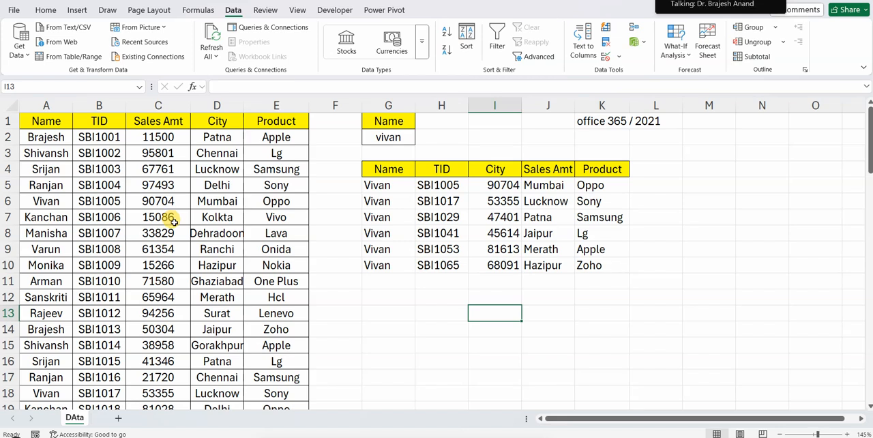
{"action": "left_click", "coordinate": [494, 168]}
{"action": "left_click_drag", "start_coordinate": [491, 186], "coordinate": [492, 262]}
{"action": "left_click_drag", "start_coordinate": [539, 187], "coordinate": [540, 202]}
{"action": "left_click_drag", "start_coordinate": [541, 239], "coordinate": [540, 264]}
{"action": "left_click", "coordinate": [482, 186]}
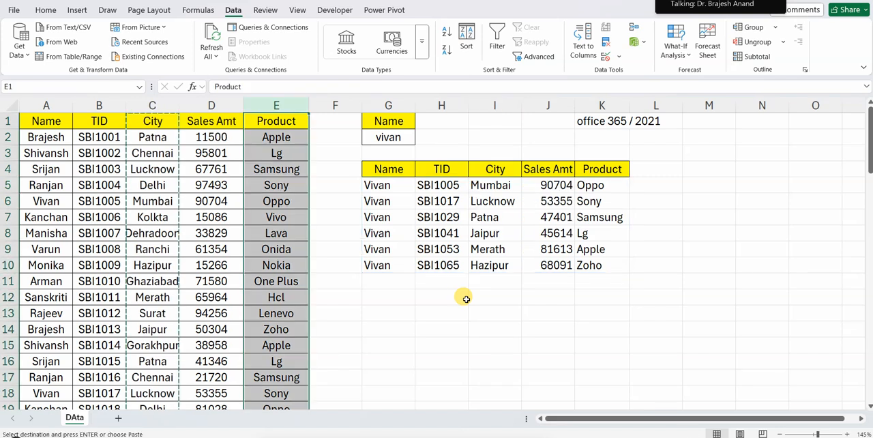
Undo the pasting of the copied headers into G4:K4 above the filtered records
{"action": "left_click", "coordinate": [420, 328]}
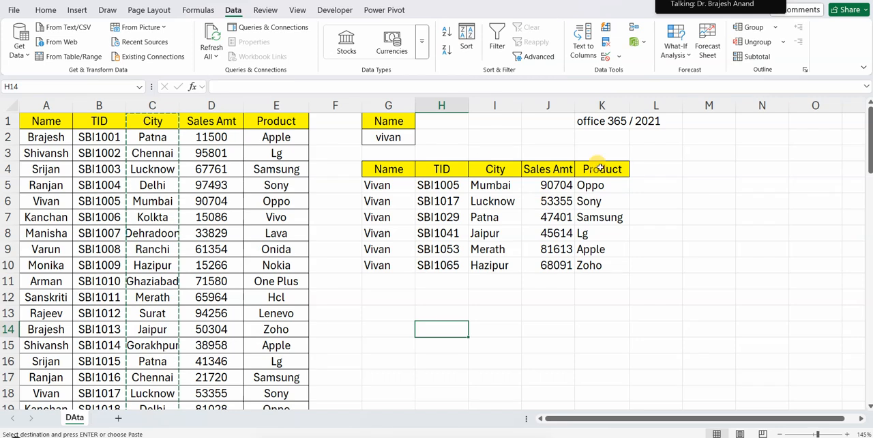
{"action": "left_click", "coordinate": [488, 294]}
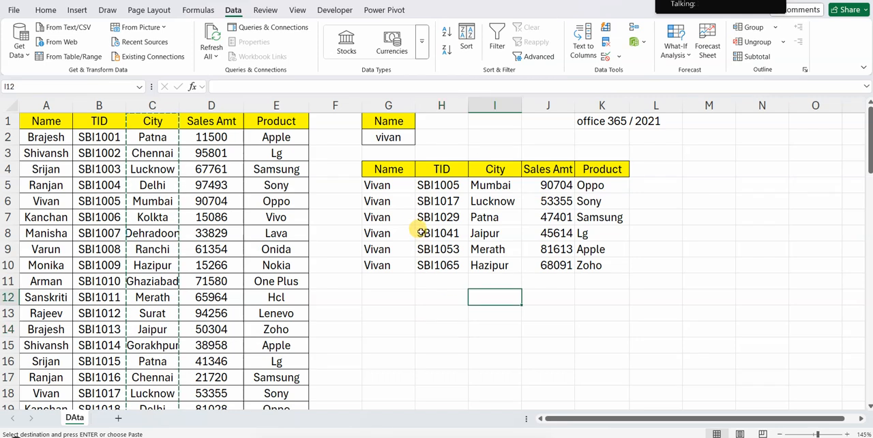
{"action": "key", "text": "ctrl+z"}
{"action": "left_click", "coordinate": [451, 294]}
Wrap the FILTER formula in G5 in VSTACK with the header range $A$1:$E$1 as its first array
{"action": "left_click", "coordinate": [393, 187]}
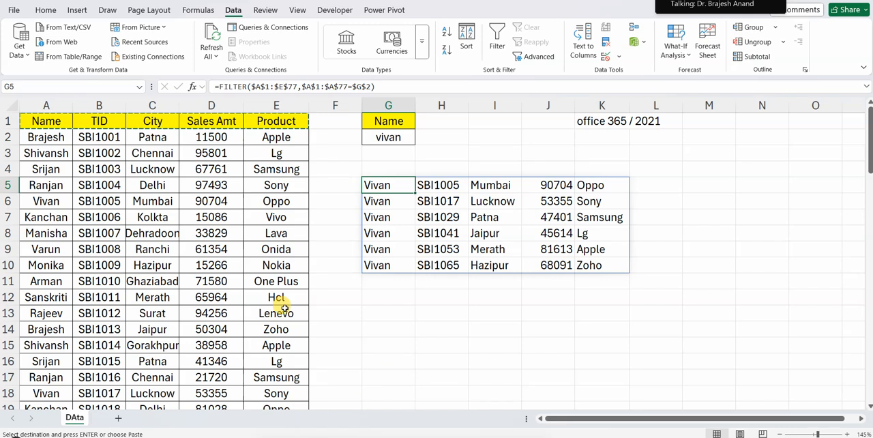
{"action": "left_click", "coordinate": [211, 86]}
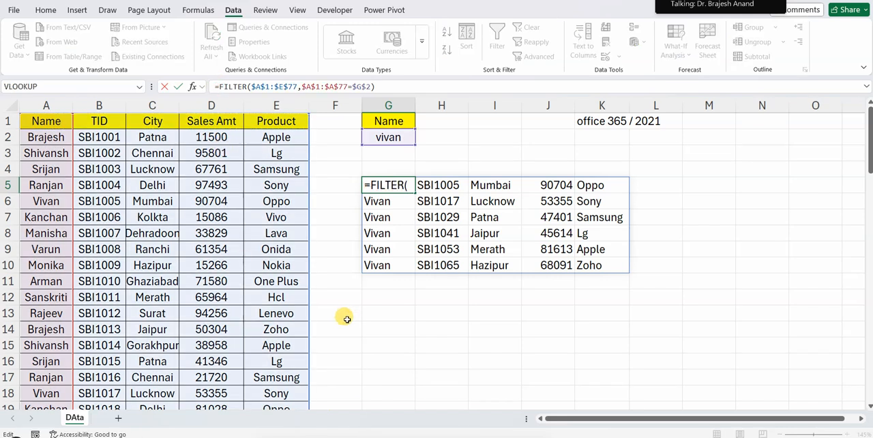
{"action": "type", "text": "vs"}
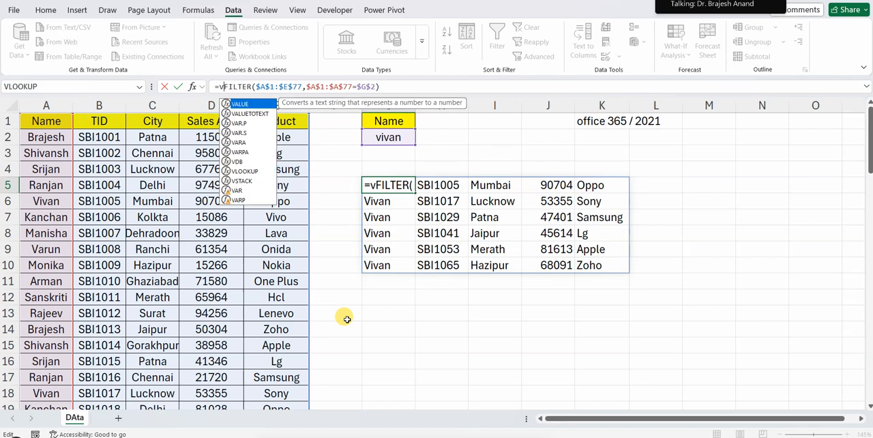
{"action": "key", "text": "Tab"}
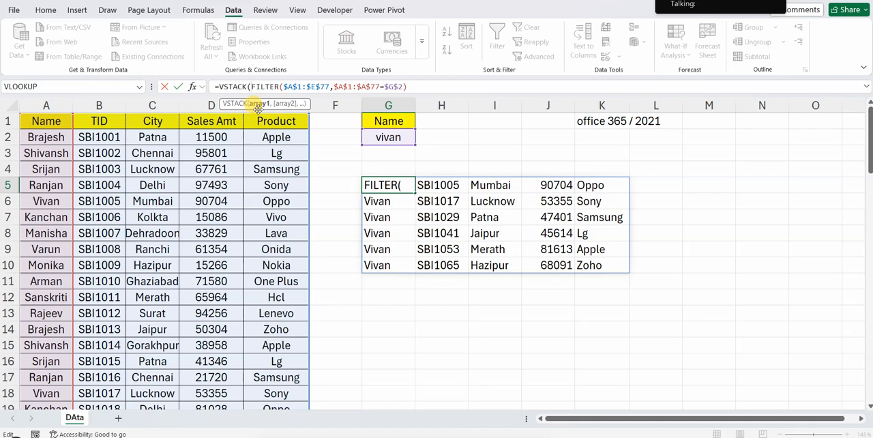
{"action": "left_click_drag", "start_coordinate": [51, 121], "coordinate": [283, 117]}
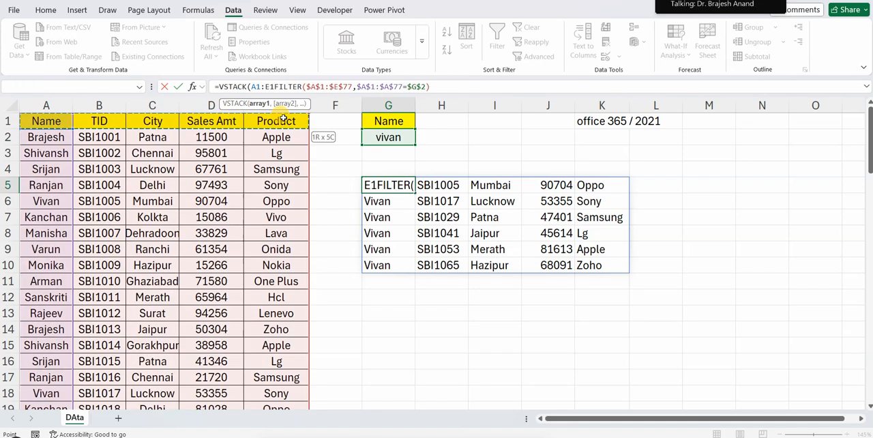
{"action": "key", "text": "F4"}
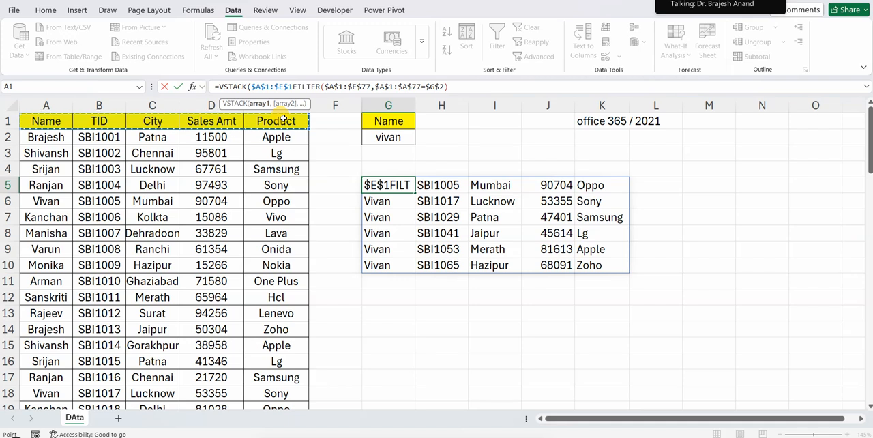
{"action": "type", "text": ","}
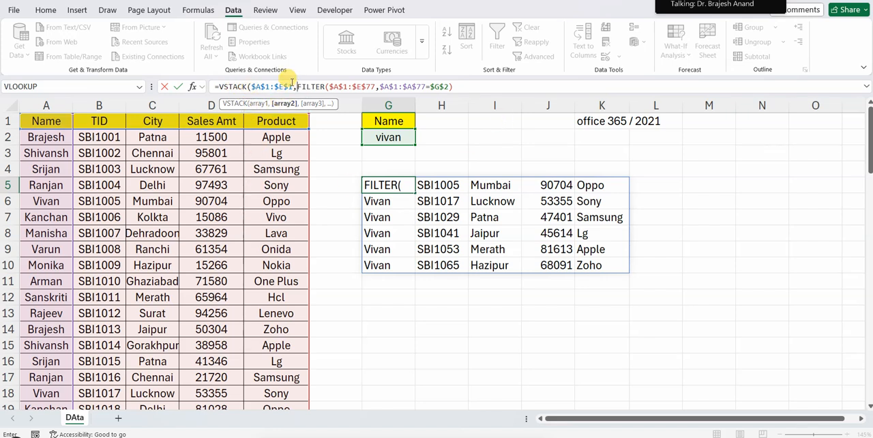
{"action": "left_click", "coordinate": [463, 86]}
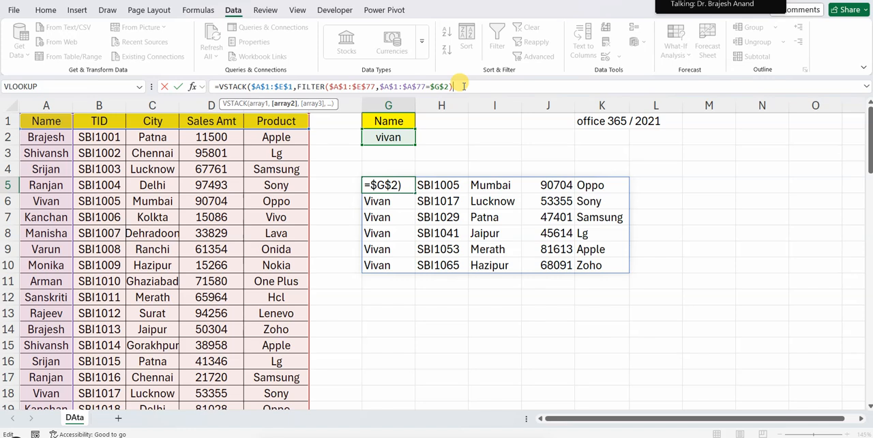
{"action": "key", "text": "Return"}
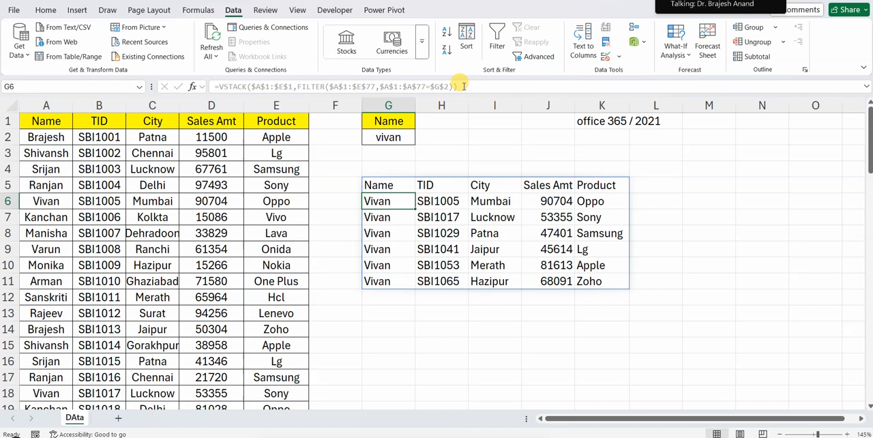
Move the source table's City column between Sales Amt and Product
{"action": "left_click", "coordinate": [147, 105]}
{"action": "key", "text": "ctrl+x"}
{"action": "left_click", "coordinate": [252, 109]}
{"action": "right_click", "coordinate": [253, 110]}
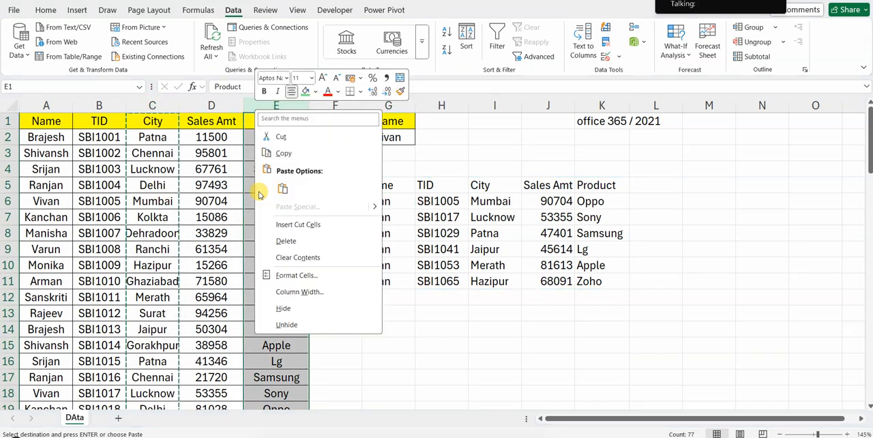
{"action": "left_click", "coordinate": [272, 223]}
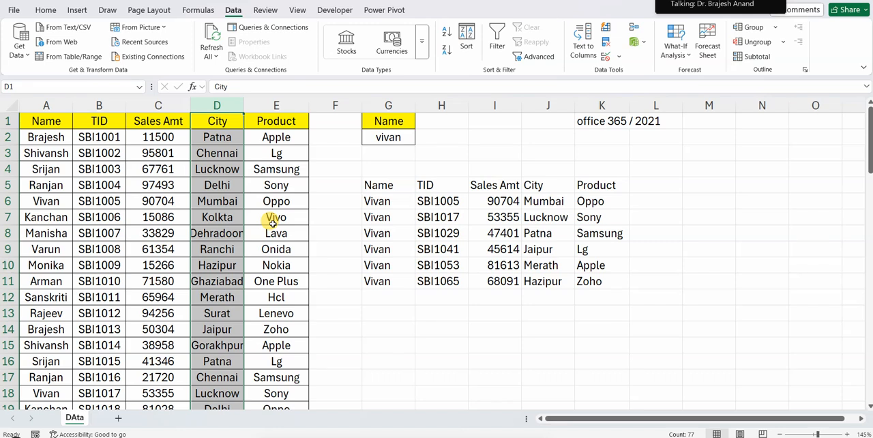
Examine the spilled result in G5:K11 and the header range argument of the VSTACK formula in G5
{"action": "left_click", "coordinate": [536, 325]}
{"action": "left_click_drag", "start_coordinate": [400, 185], "coordinate": [584, 280]}
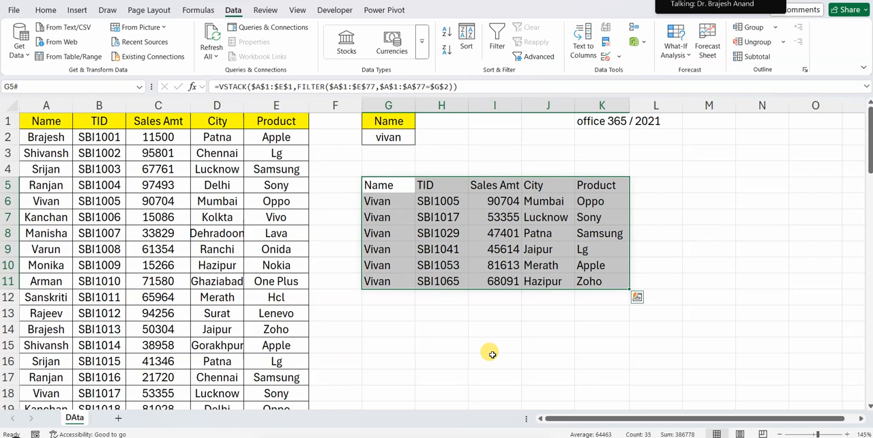
{"action": "left_click", "coordinate": [386, 188]}
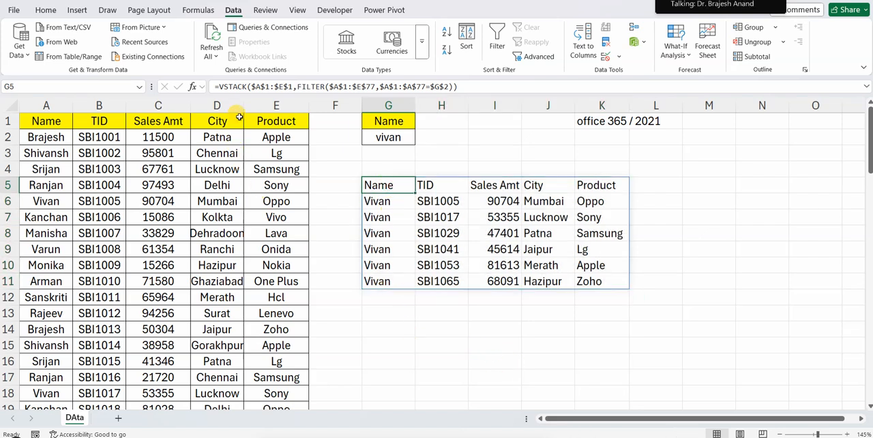
{"action": "left_click", "coordinate": [252, 86]}
{"action": "left_click_drag", "start_coordinate": [251, 85], "coordinate": [293, 87]}
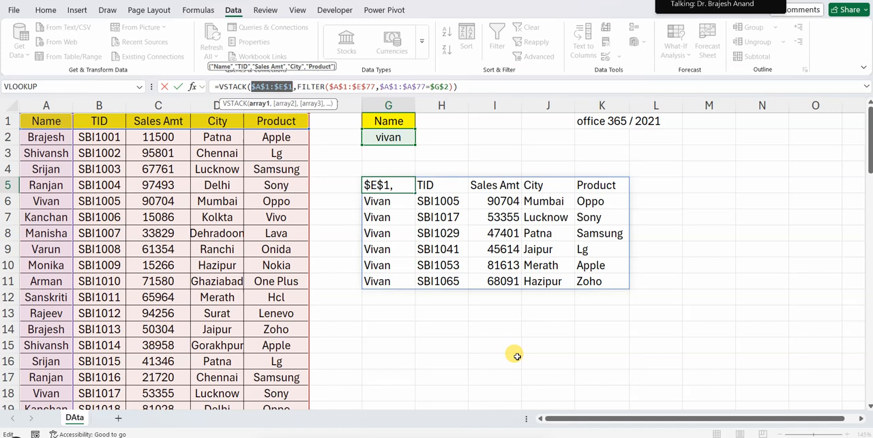
{"action": "left_click", "coordinate": [398, 331]}
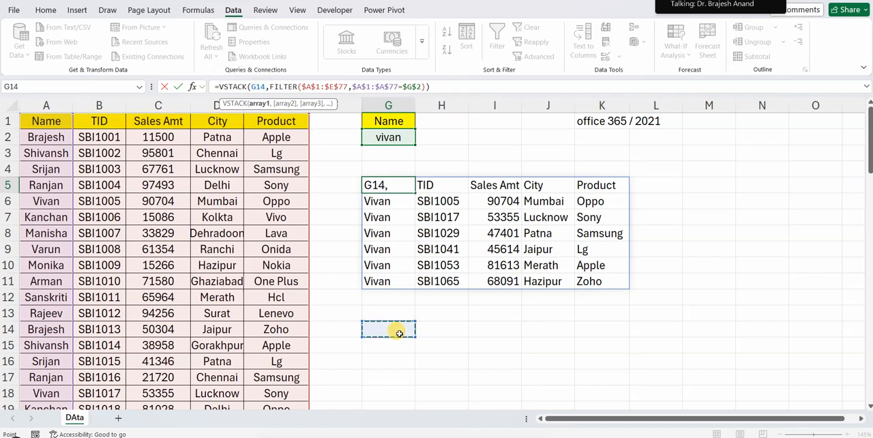
{"action": "key", "text": "Escape"}
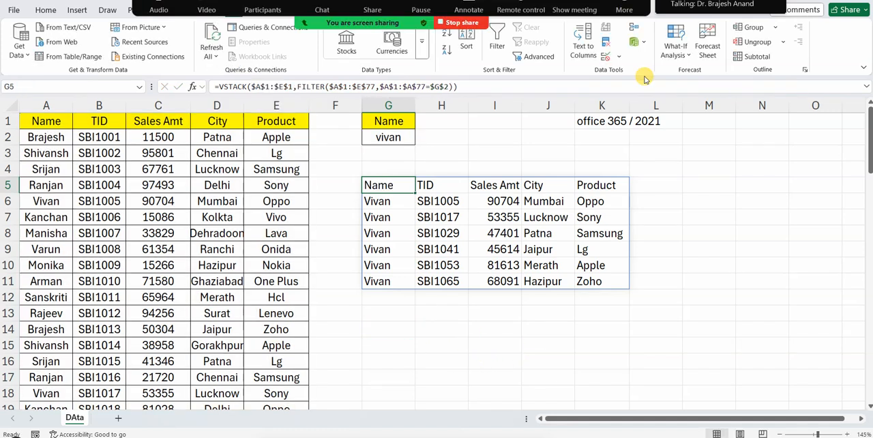
Hide the screen share's floating meeting controls
{"action": "left_click", "coordinate": [624, 9]}
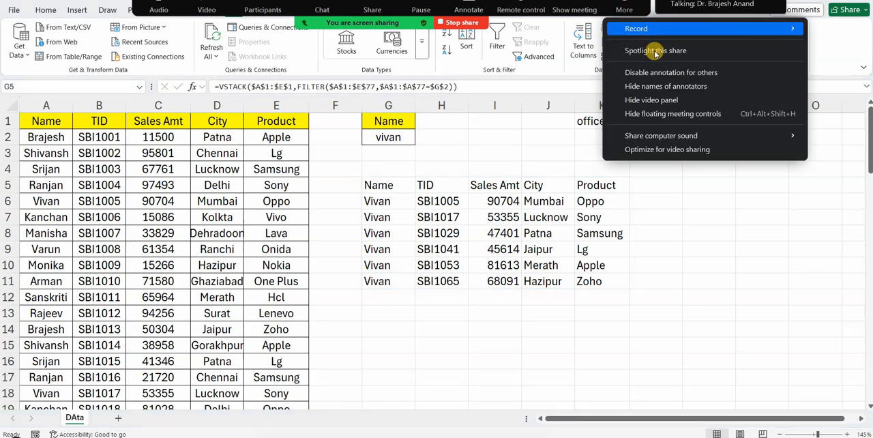
{"action": "left_click", "coordinate": [660, 110]}
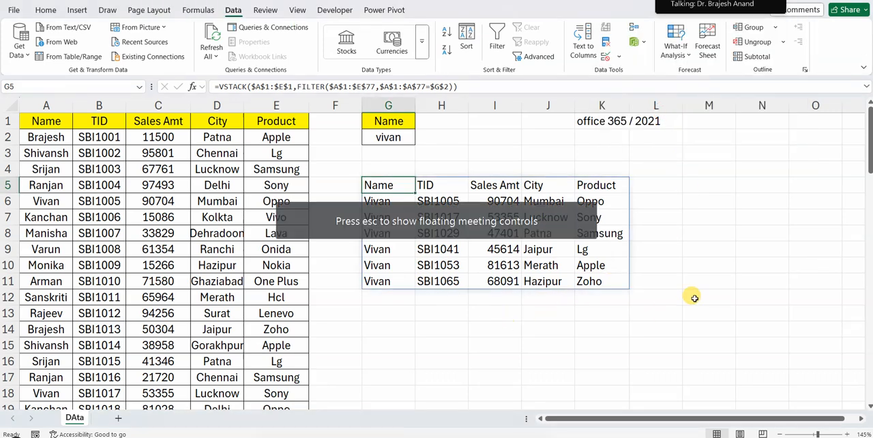
{"action": "left_click", "coordinate": [701, 274]}
{"action": "left_click", "coordinate": [650, 190]}
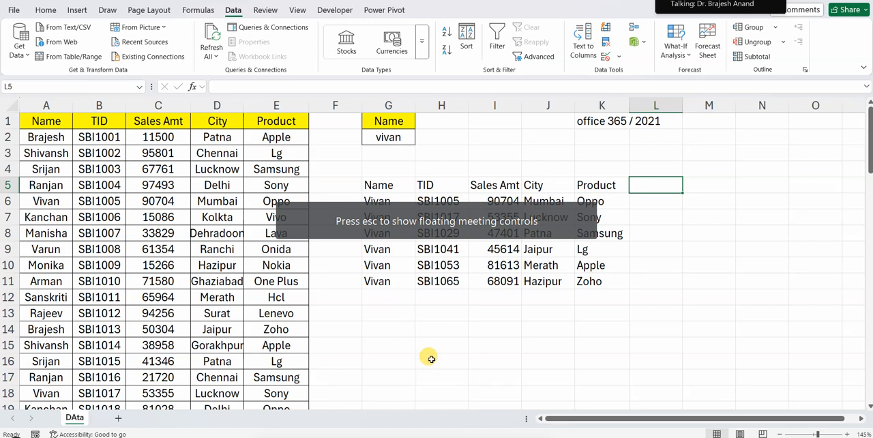
Fill the result header row G5:K5 with green
{"action": "left_click_drag", "start_coordinate": [384, 189], "coordinate": [606, 188]}
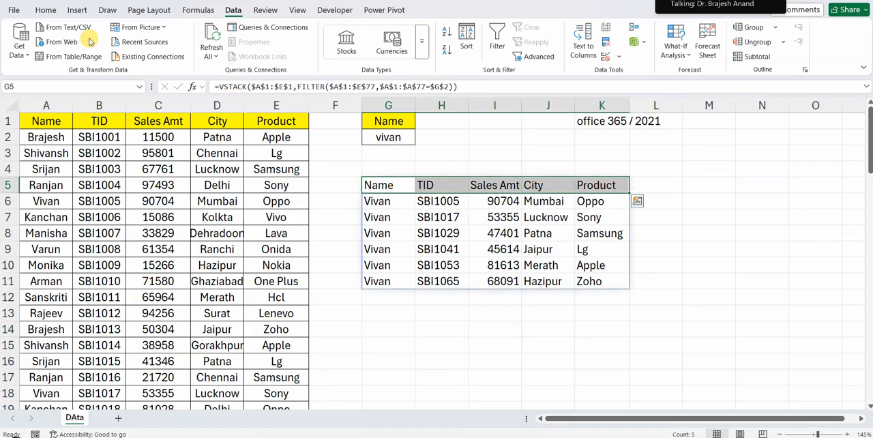
{"action": "left_click", "coordinate": [46, 10]}
{"action": "left_click", "coordinate": [156, 52]}
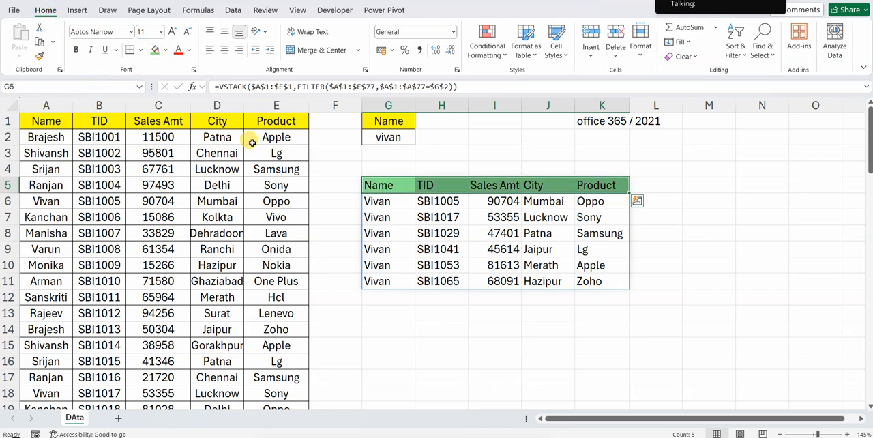
{"action": "left_click", "coordinate": [444, 318]}
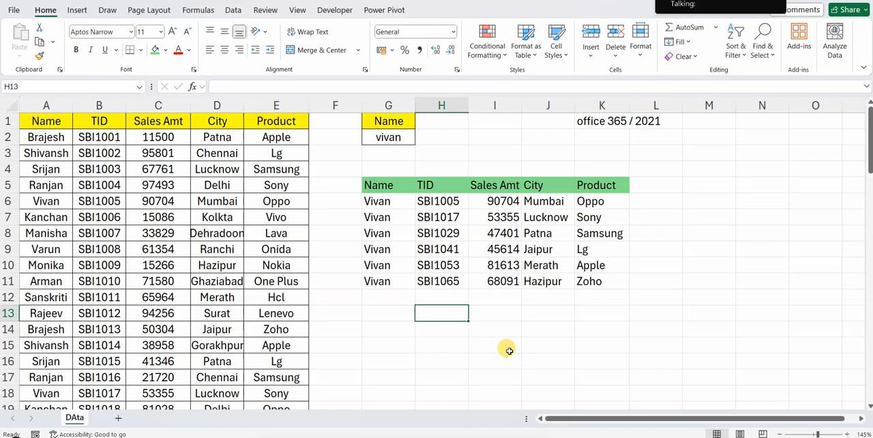
Centre the contents of the spilled result G5:K11 and apply all borders to it
{"action": "left_click", "coordinate": [390, 184]}
{"action": "left_click_drag", "start_coordinate": [470, 214], "coordinate": [614, 281]}
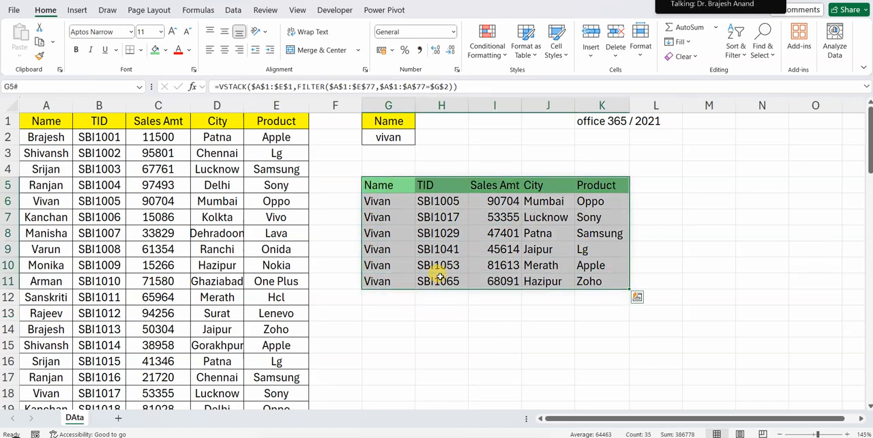
{"action": "left_click", "coordinate": [225, 49]}
{"action": "left_click", "coordinate": [137, 50]}
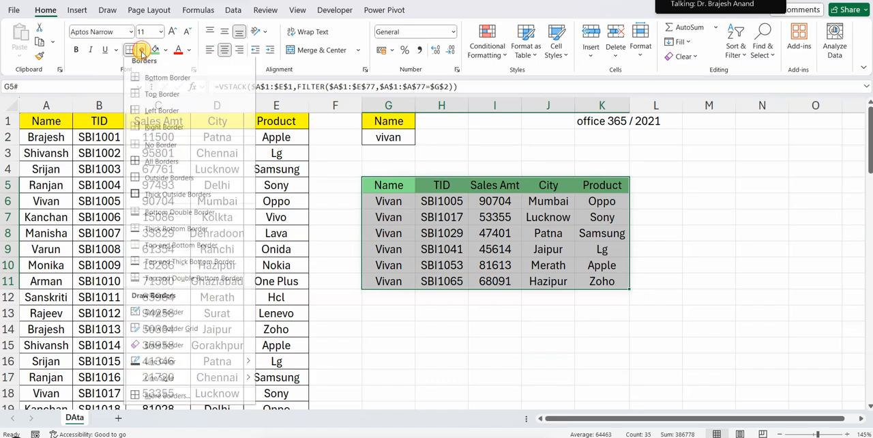
{"action": "left_click", "coordinate": [140, 167]}
{"action": "left_click", "coordinate": [428, 328]}
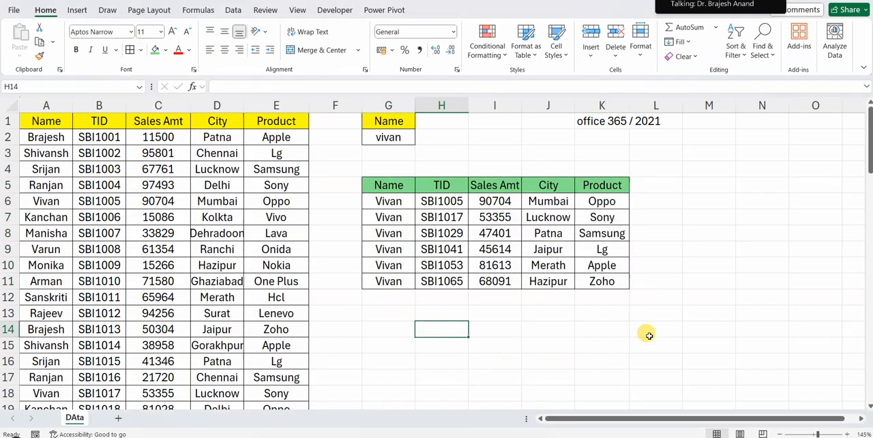
{"action": "left_click", "coordinate": [560, 341]}
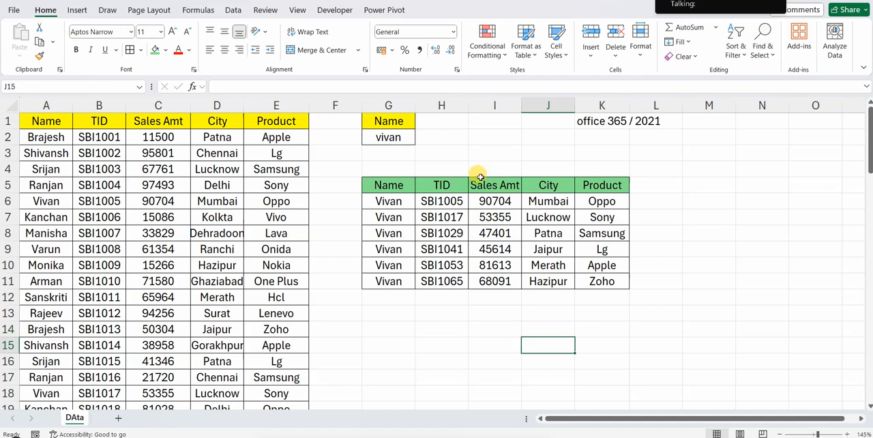
Widen columns H and I slightly so the TID and Sales Amt headers fit comfortably
{"action": "left_click_drag", "start_coordinate": [468, 104], "coordinate": [478, 124]}
{"action": "left_click_drag", "start_coordinate": [530, 105], "coordinate": [540, 105]}
{"action": "left_click", "coordinate": [504, 343]}
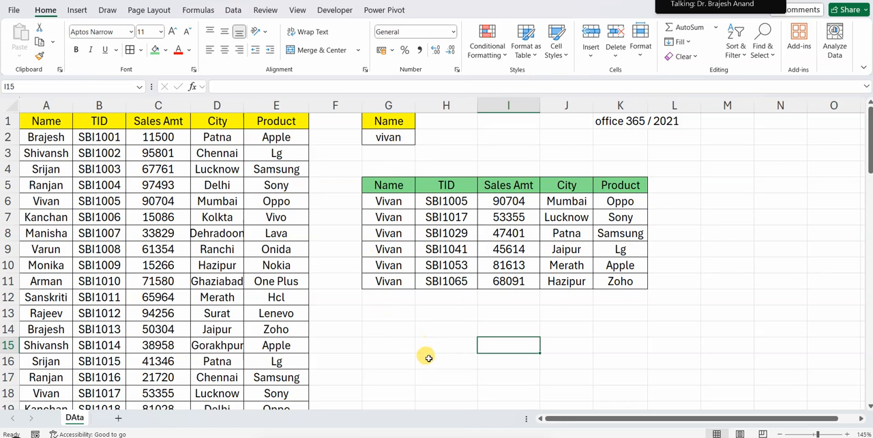
Copy source columns A to E into a new worksheet starting at A1
{"action": "left_click_drag", "start_coordinate": [46, 105], "coordinate": [277, 105]}
{"action": "key", "text": "ctrl+c"}
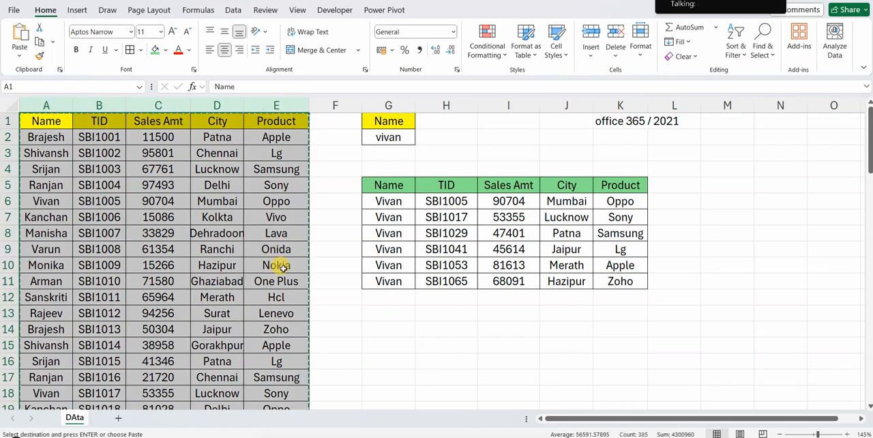
{"action": "left_click", "coordinate": [118, 417]}
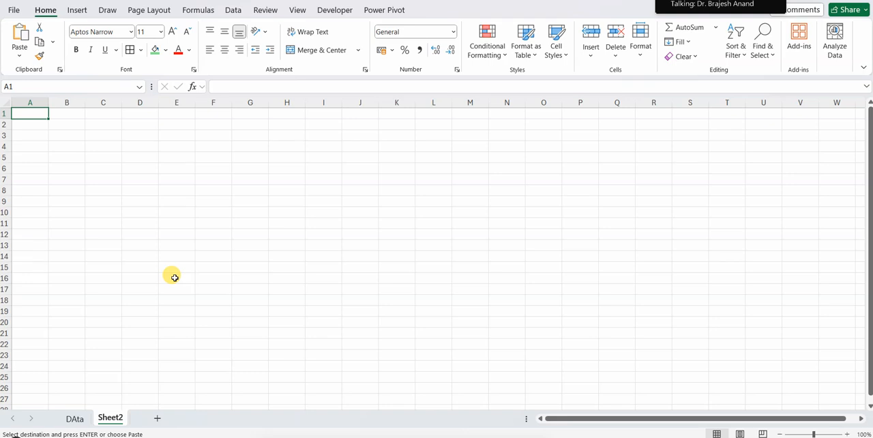
{"action": "key", "text": "ctrl+v"}
{"action": "scroll", "coordinate": [306, 291], "scroll_direction": "up", "scroll_amount": 5, "text": "ctrl"}
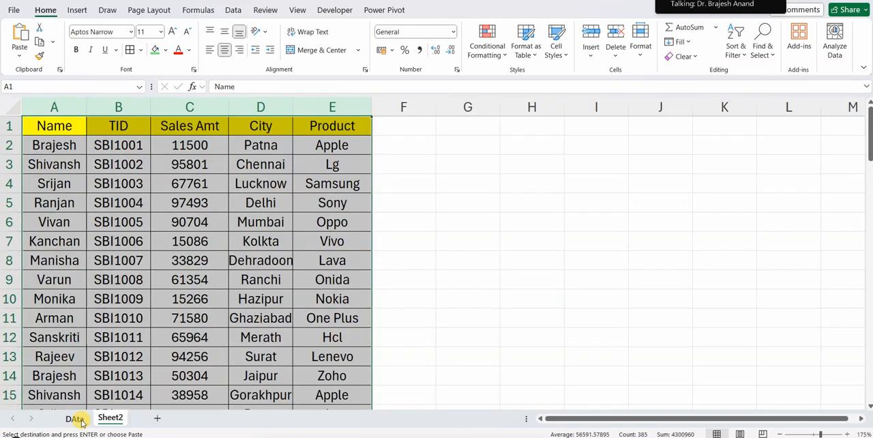
Rename the original data sheet as Filter and the new sheet as Sorting
{"action": "left_click", "coordinate": [75, 418]}
{"action": "double_click", "coordinate": [75, 418]}
{"action": "type", "text": "Filter"}
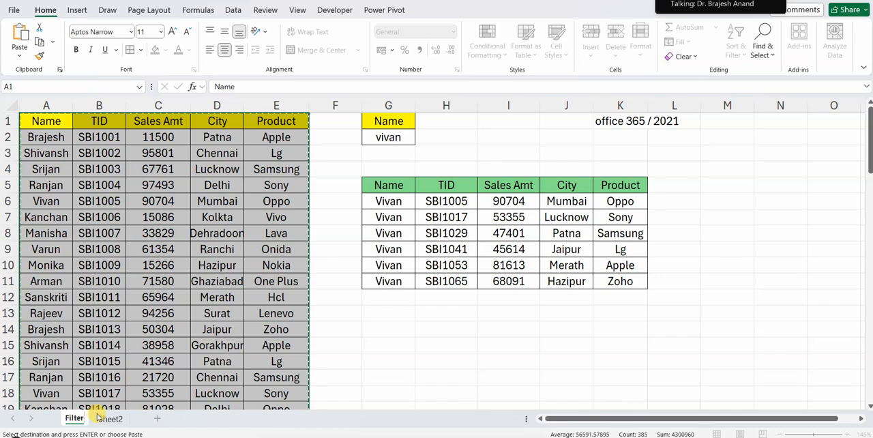
{"action": "left_click", "coordinate": [110, 419]}
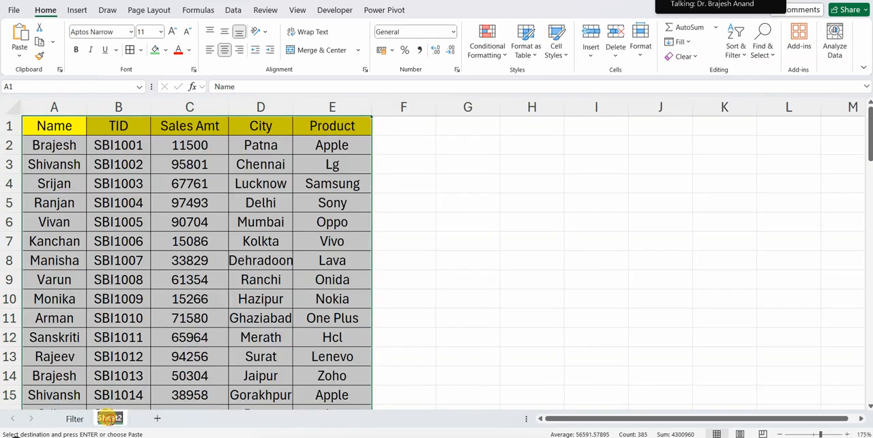
{"action": "double_click", "coordinate": [110, 418]}
{"action": "type", "text": "Sorting"}
{"action": "left_click", "coordinate": [530, 297]}
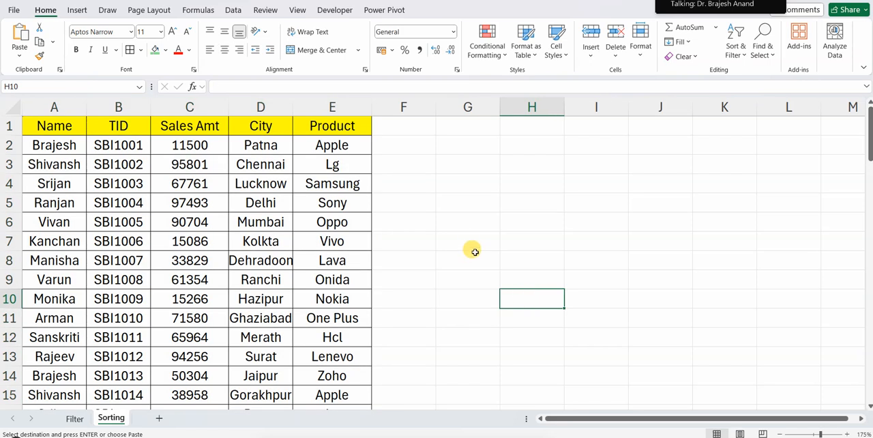
{"action": "left_click_drag", "start_coordinate": [74, 106], "coordinate": [345, 115]}
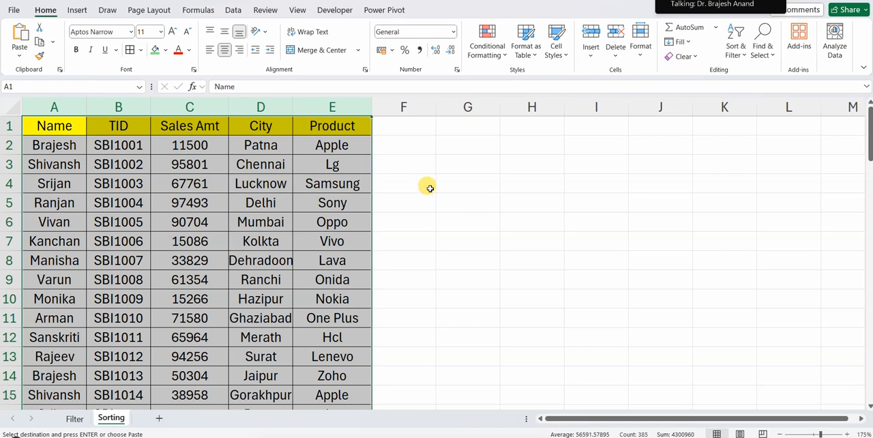
{"action": "left_click_drag", "start_coordinate": [55, 108], "coordinate": [363, 146]}
{"action": "left_click", "coordinate": [481, 163]}
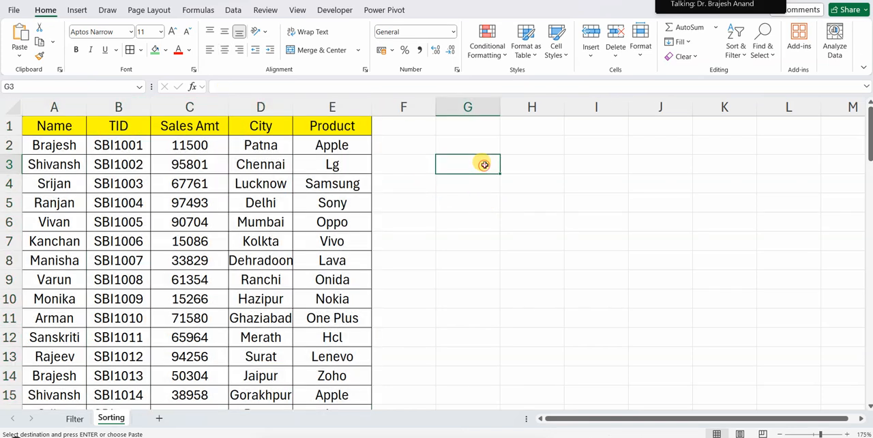
{"action": "left_click", "coordinate": [477, 125]}
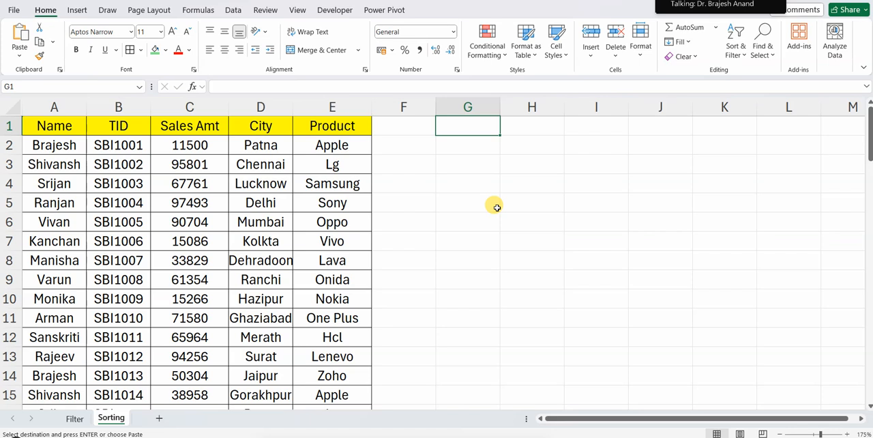
{"action": "left_click_drag", "start_coordinate": [311, 108], "coordinate": [55, 107]}
Try to sort the whole source columns, headers included, by entering =SORT(A:E) in G1
{"action": "left_click", "coordinate": [444, 131]}
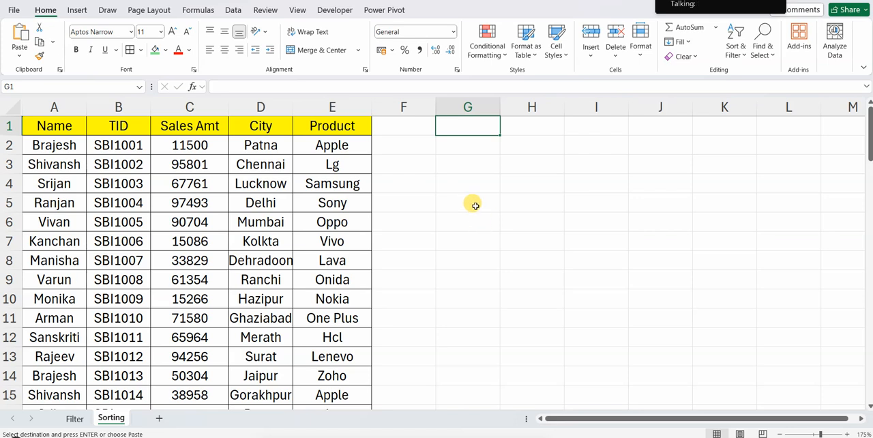
{"action": "type", "text": "=sor"}
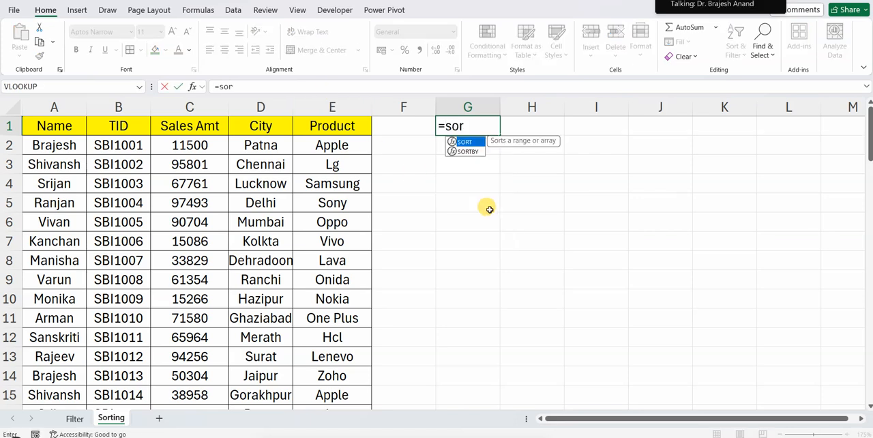
{"action": "key", "text": "Tab"}
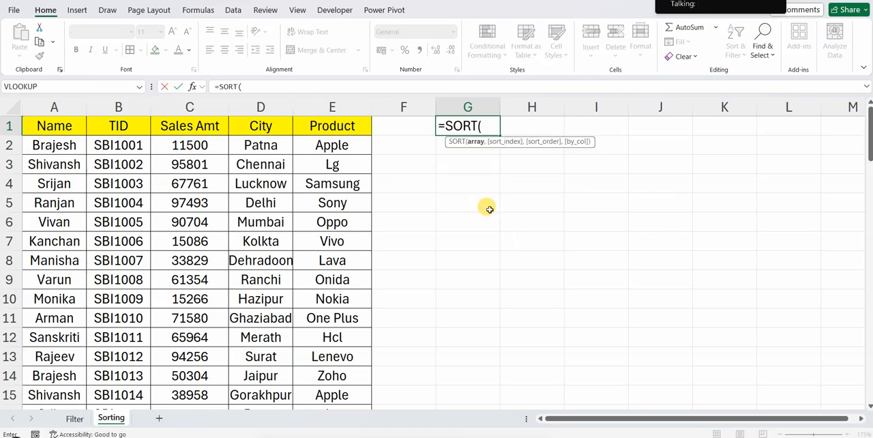
{"action": "left_click_drag", "start_coordinate": [61, 107], "coordinate": [333, 107]}
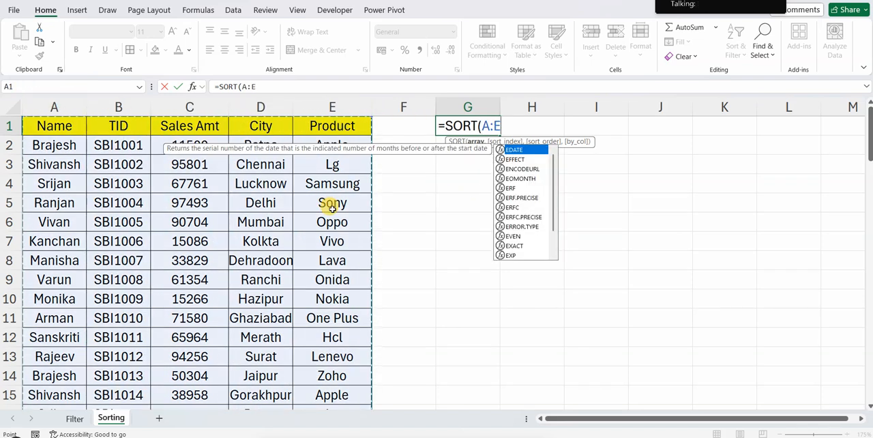
{"action": "type", "text": ","}
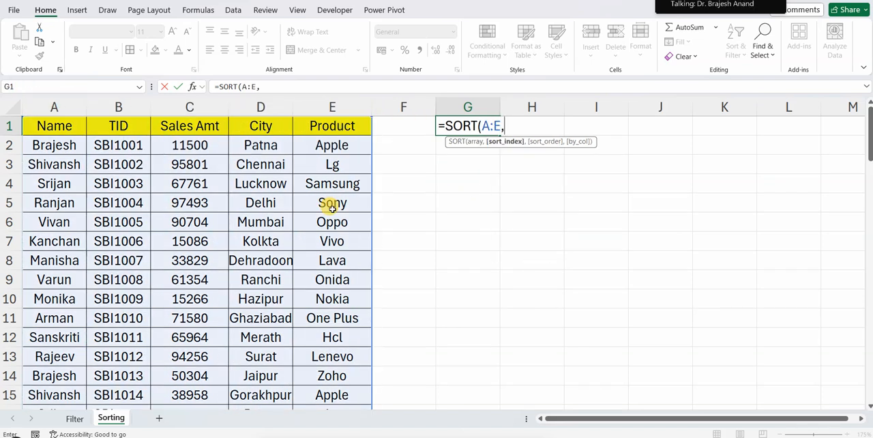
{"action": "key", "text": "BackSpace"}
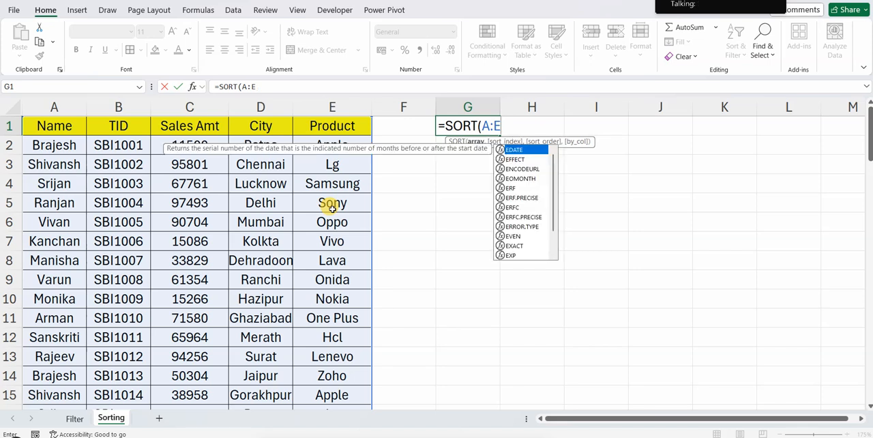
{"action": "type", "text": ")"}
{"action": "key", "text": "Return"}
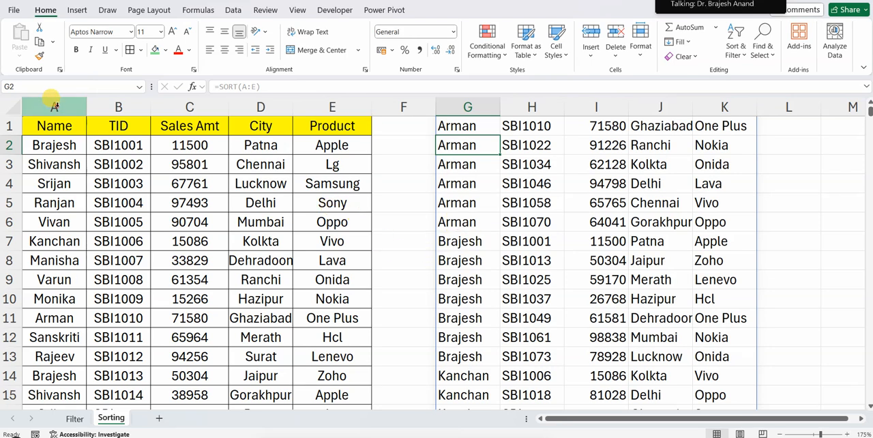
Examine where the header row falls within the sorted output, and undo the whole-column SORT formula
{"action": "left_click", "coordinate": [55, 107]}
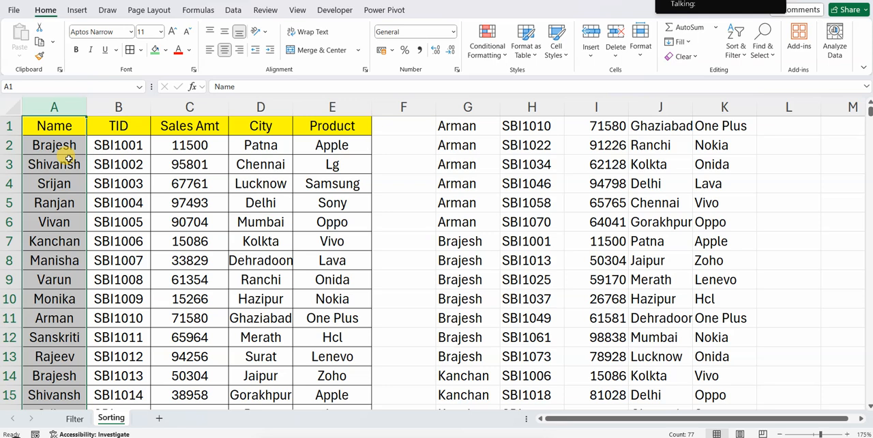
{"action": "left_click", "coordinate": [58, 127]}
{"action": "left_click", "coordinate": [481, 130]}
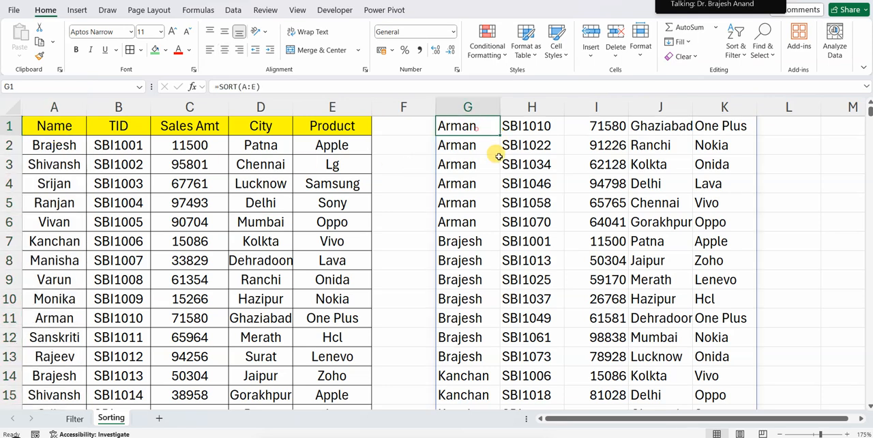
{"action": "scroll", "coordinate": [494, 165], "scroll_direction": "down", "scroll_amount": 8}
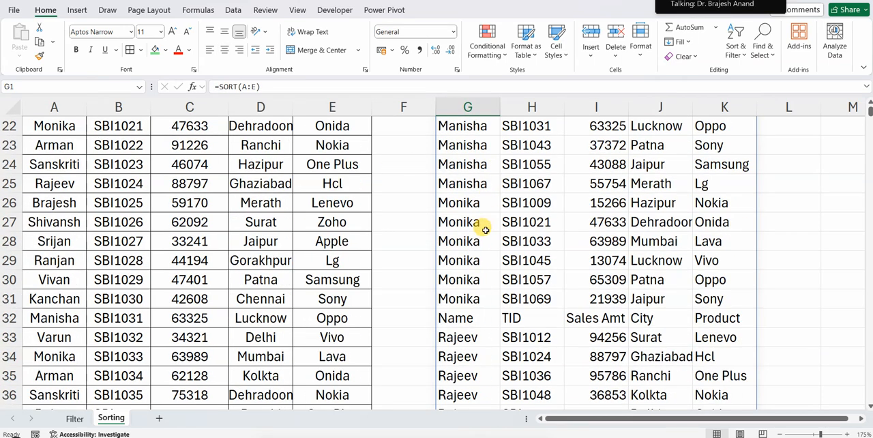
{"action": "left_click_drag", "start_coordinate": [456, 260], "coordinate": [710, 262]}
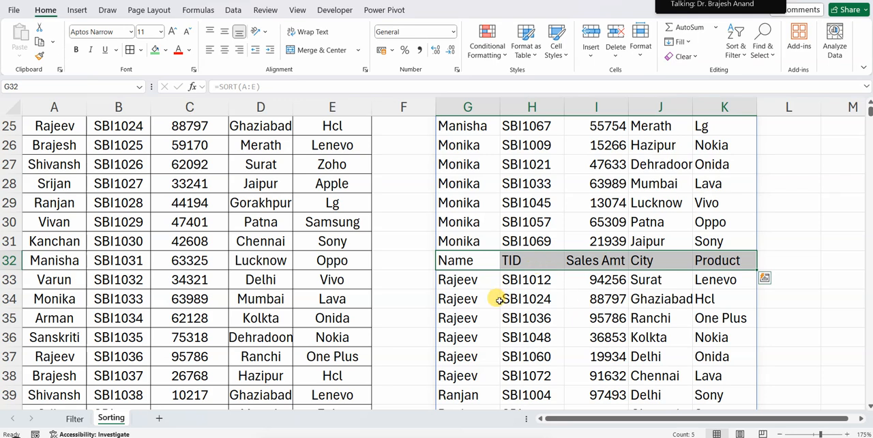
{"action": "scroll", "coordinate": [499, 300], "scroll_direction": "up", "scroll_amount": 8}
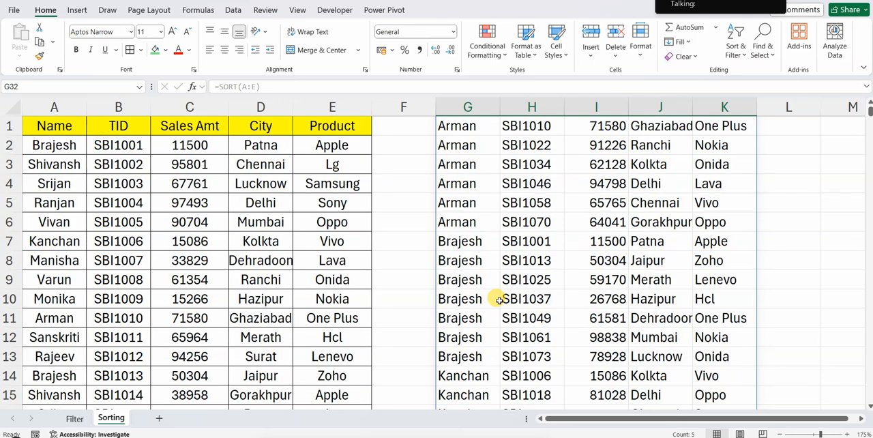
{"action": "scroll", "coordinate": [494, 302], "scroll_direction": "down", "scroll_amount": 7}
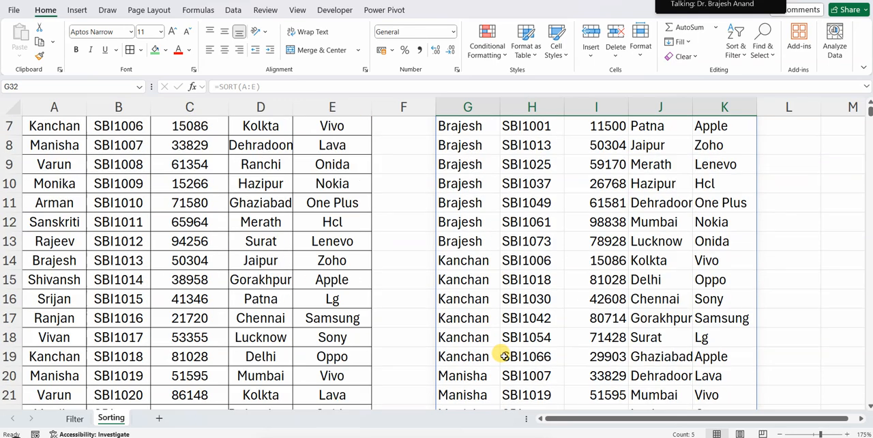
{"action": "scroll", "coordinate": [518, 344], "scroll_direction": "up", "scroll_amount": 7}
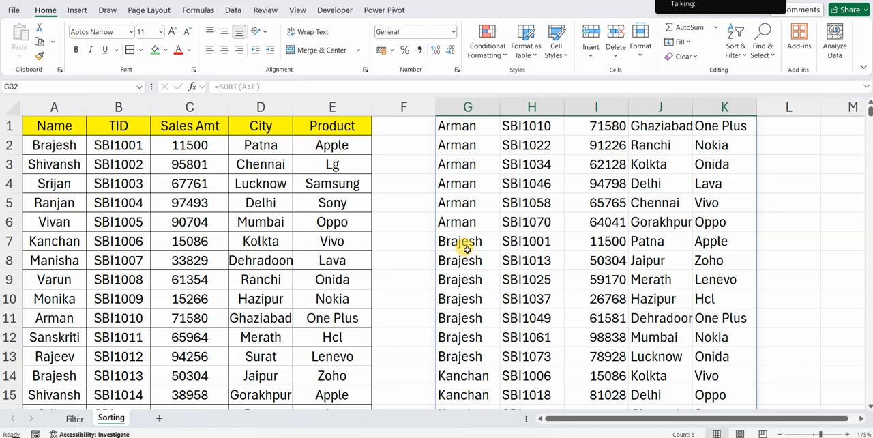
{"action": "scroll", "coordinate": [467, 250], "scroll_direction": "down", "scroll_amount": 8}
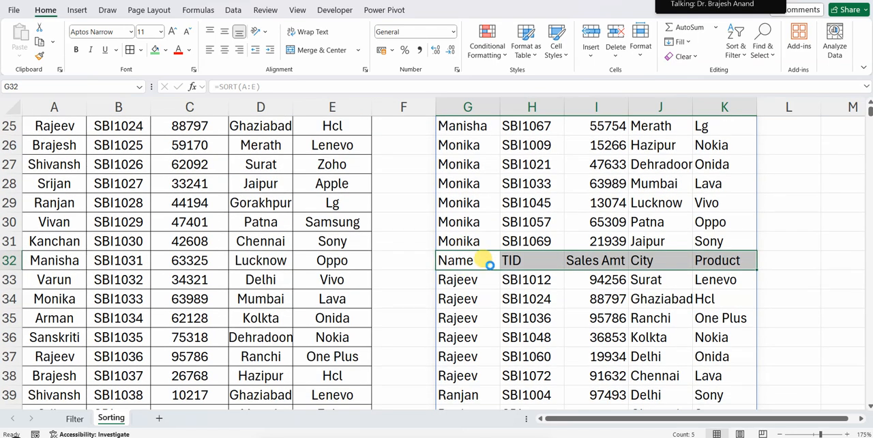
{"action": "key", "text": "ctrl+z"}
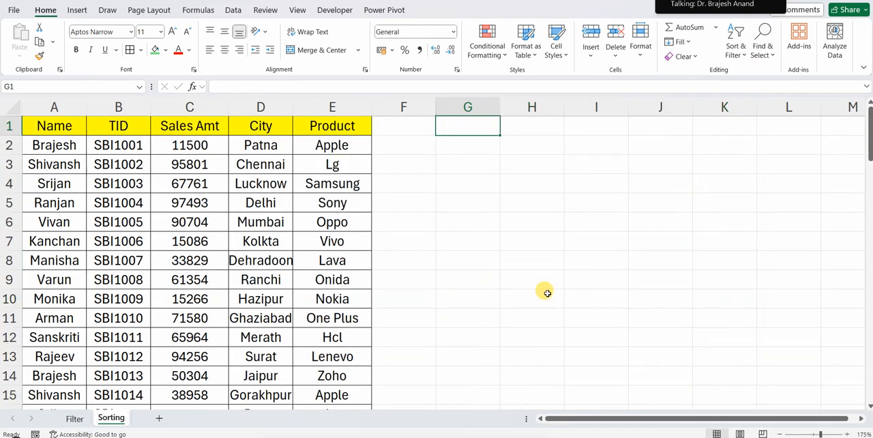
Sort the source records without their header row by entering =SORT(A2:E77) in G3
{"action": "left_click", "coordinate": [451, 168]}
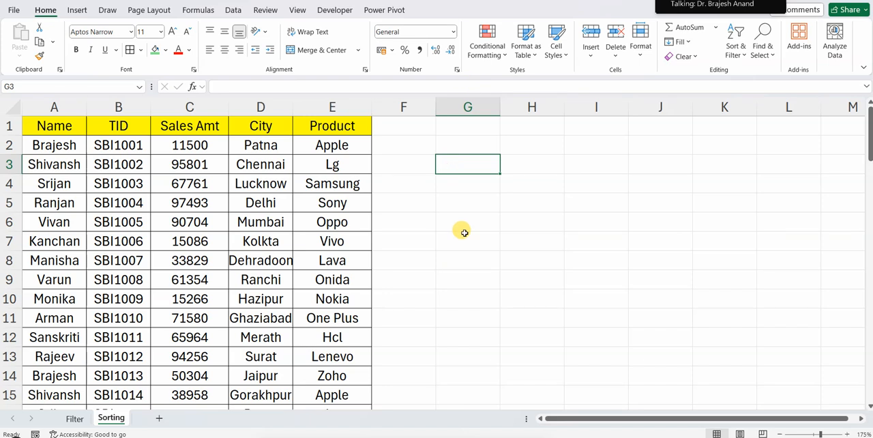
{"action": "type", "text": "=sort"}
{"action": "key", "text": "Tab"}
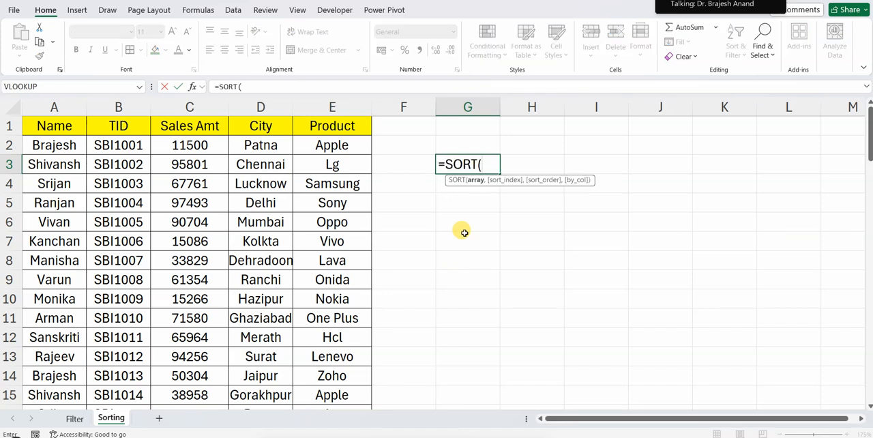
{"action": "left_click", "coordinate": [62, 145]}
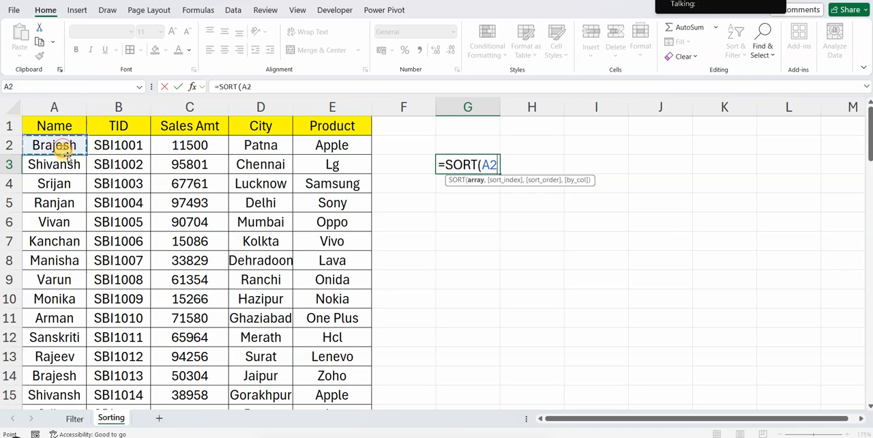
{"action": "key", "text": "shift+Right"}
{"action": "key", "text": "shift+Right"}
{"action": "key", "text": "shift+Right"}
{"action": "key", "text": "shift+Right"}
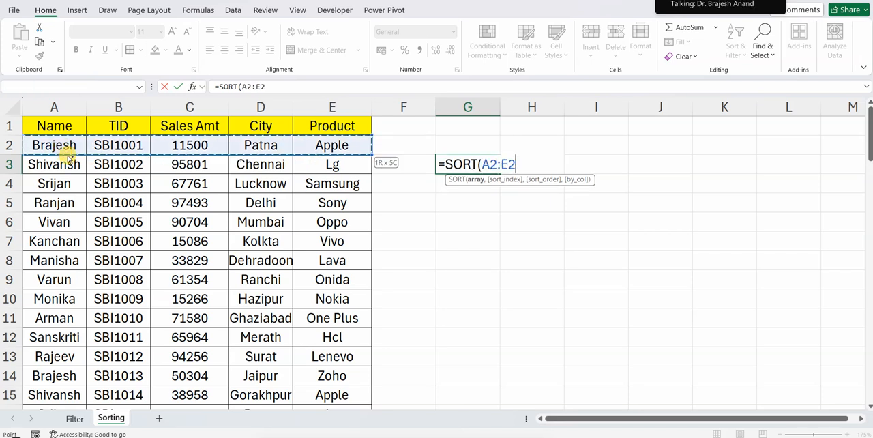
{"action": "key", "text": "ctrl+shift+Down"}
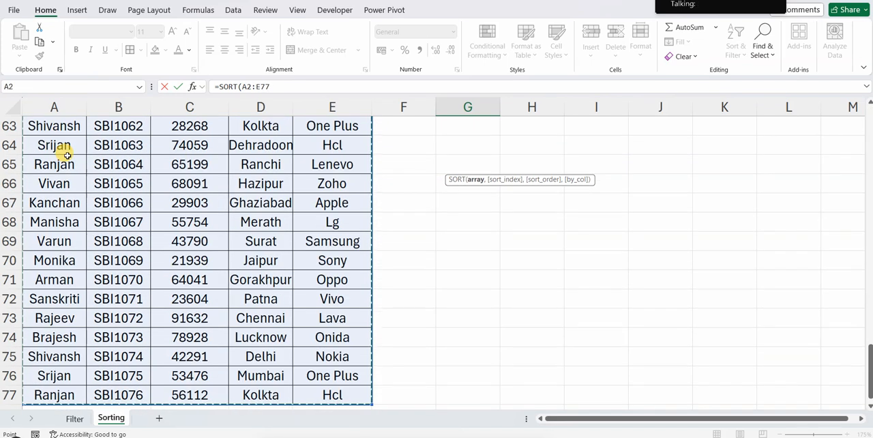
{"action": "type", "text": ")"}
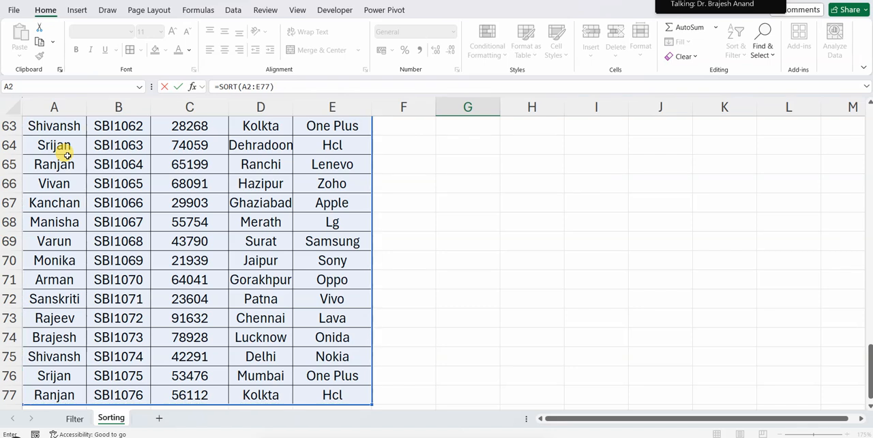
{"action": "key", "text": "Return"}
{"action": "scroll", "coordinate": [460, 188], "scroll_direction": "up", "scroll_amount": 1}
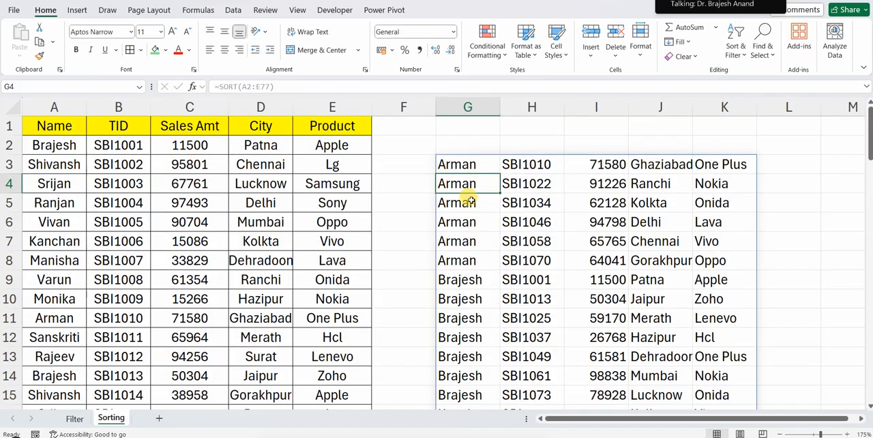
Add sort index 3 to the SORT formula in G3 to order by Sales Amt, and check the order down the spilled records
{"action": "left_click", "coordinate": [465, 162]}
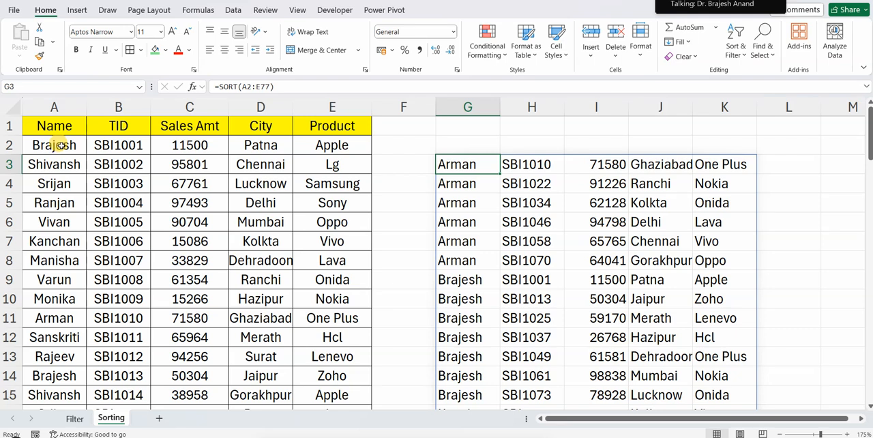
{"action": "left_click", "coordinate": [190, 145]}
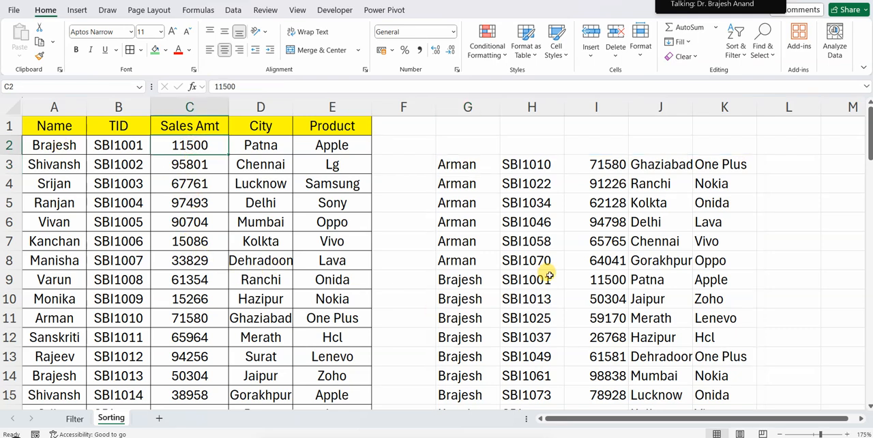
{"action": "left_click", "coordinate": [469, 164]}
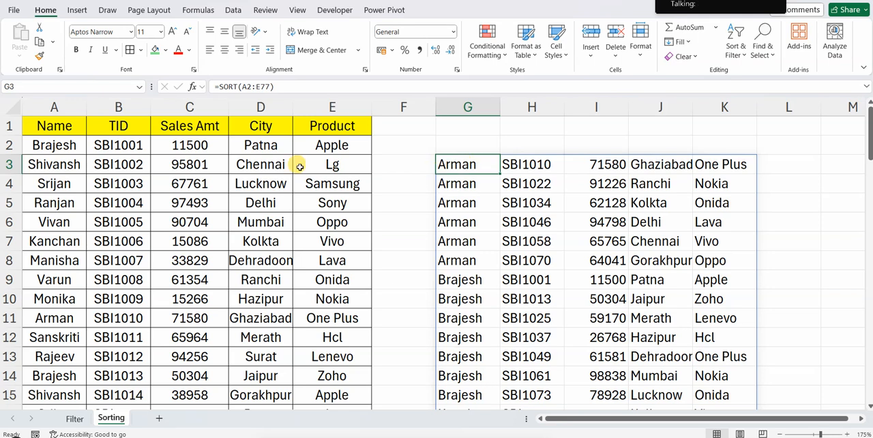
{"action": "left_click", "coordinate": [263, 86]}
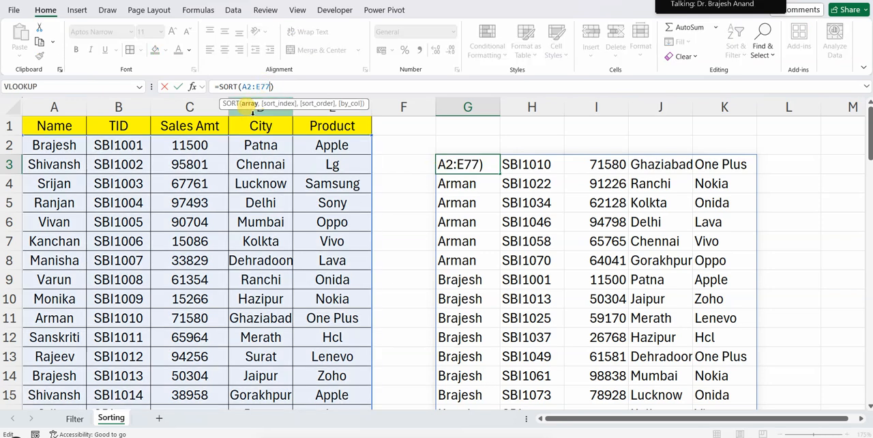
{"action": "type", "text": ",3"}
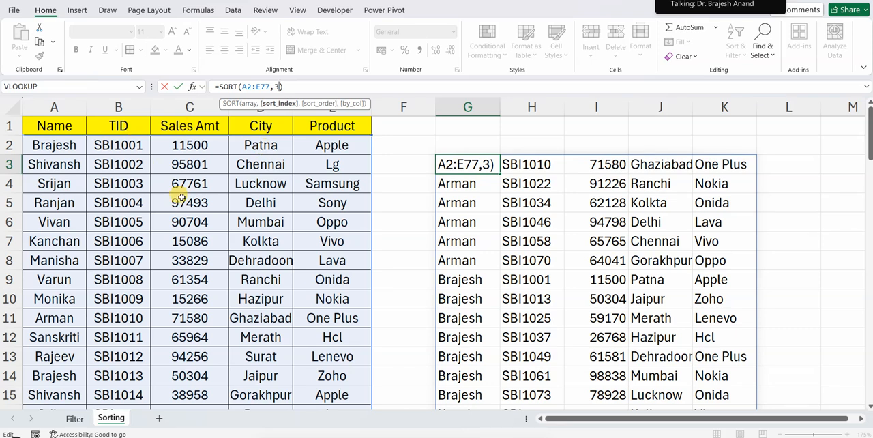
{"action": "key", "text": "Return"}
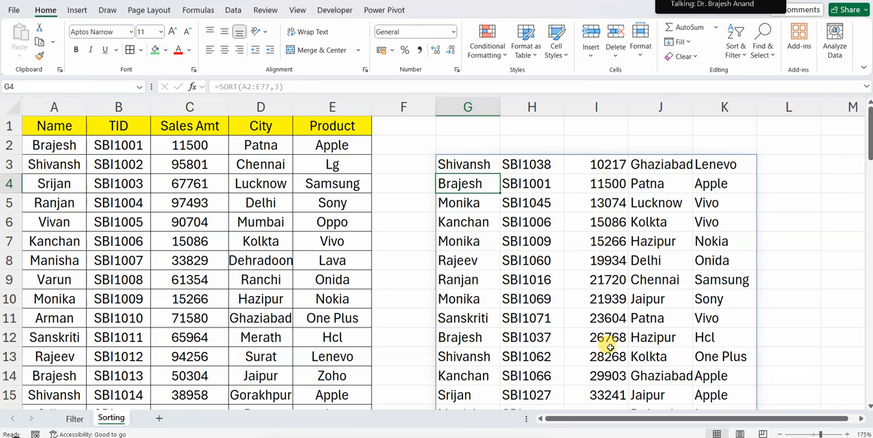
{"action": "scroll", "coordinate": [612, 185], "scroll_direction": "down", "scroll_amount": 10}
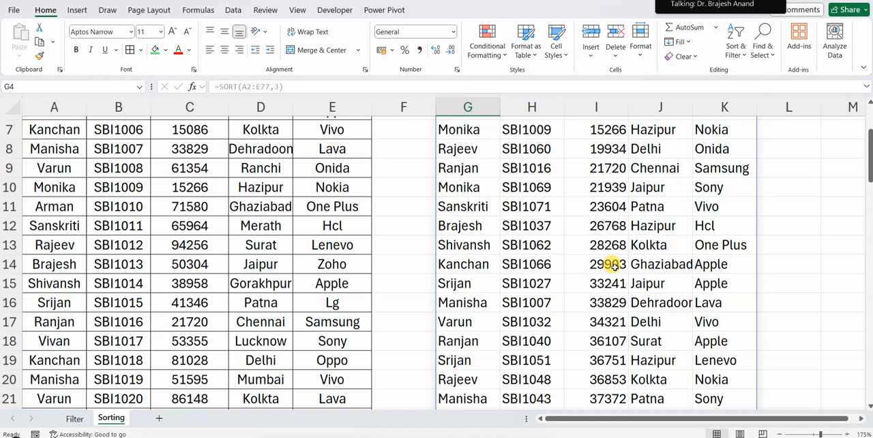
{"action": "scroll", "coordinate": [607, 331], "scroll_direction": "down", "scroll_amount": 14}
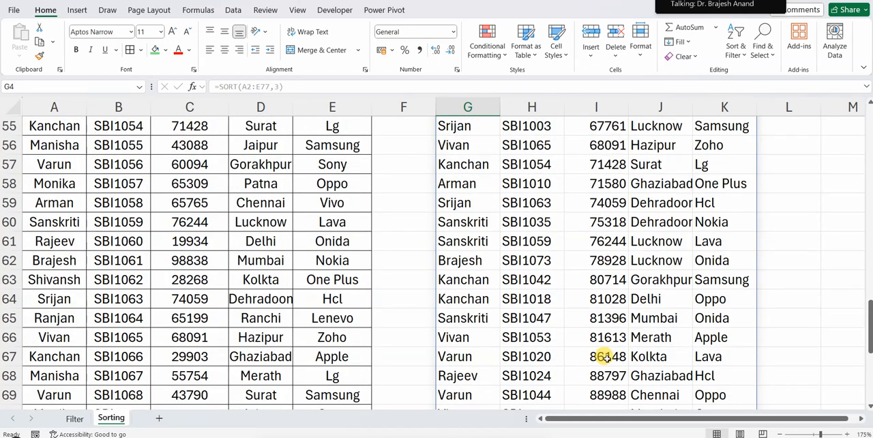
{"action": "scroll", "coordinate": [593, 321], "scroll_direction": "up", "scroll_amount": 20}
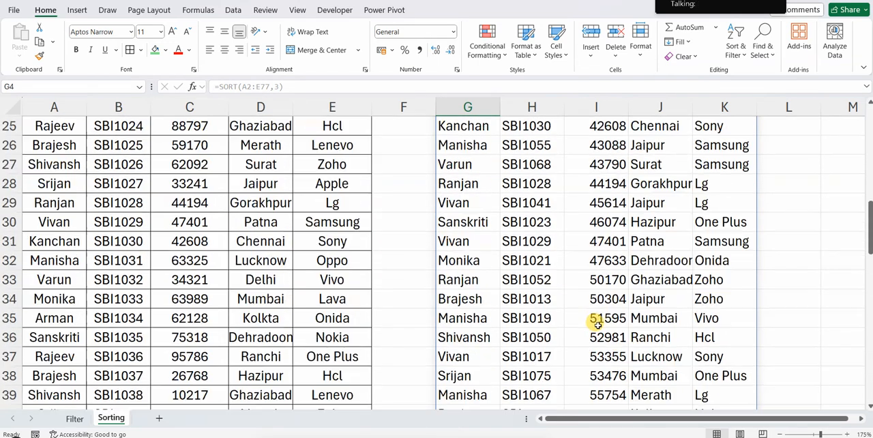
Add the descending sort order -1 to the SORT formula in G3, making it =SORT(A2:E77,3,-1)
{"action": "left_click", "coordinate": [462, 167]}
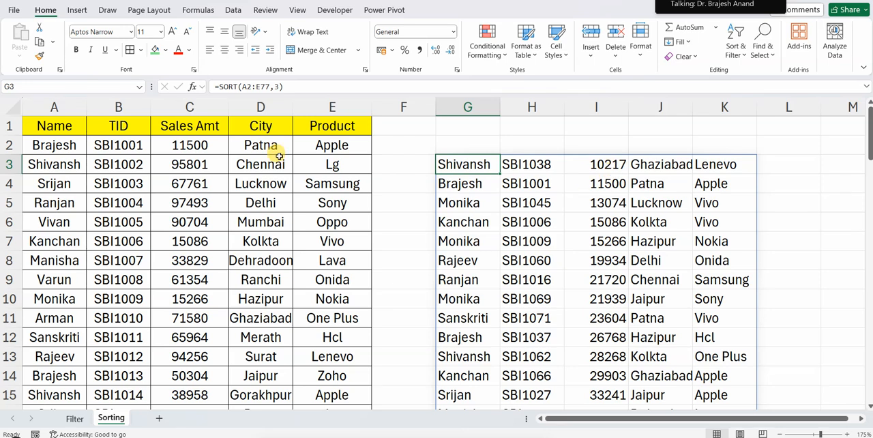
{"action": "left_click", "coordinate": [280, 86]}
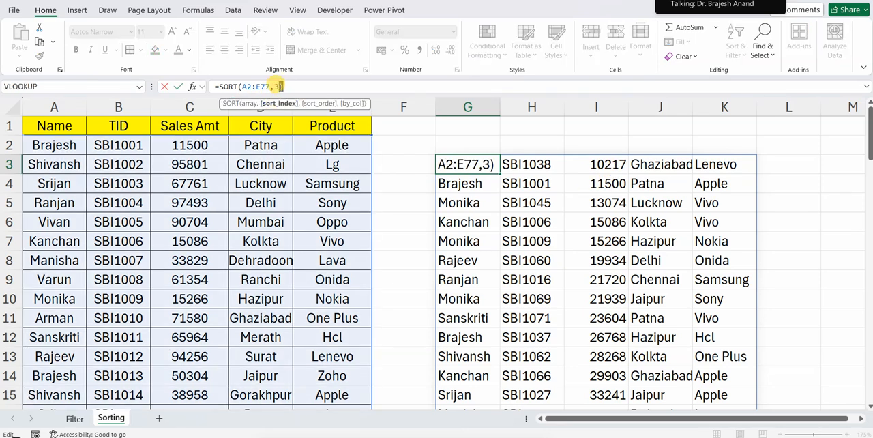
{"action": "type", "text": ","}
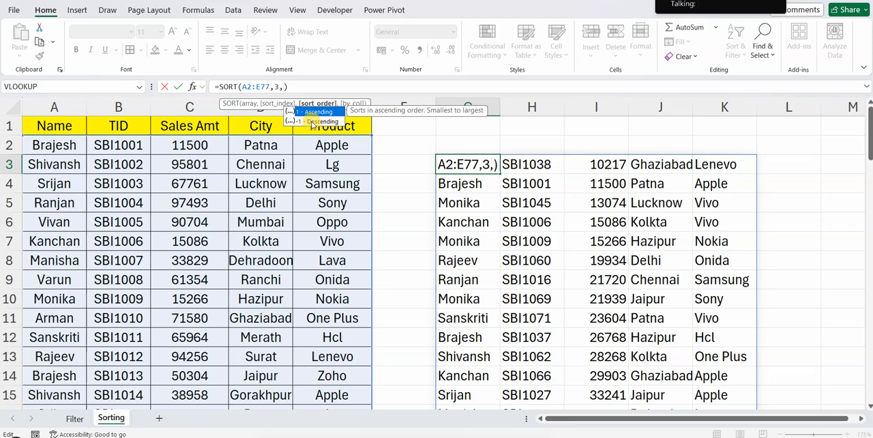
{"action": "left_click", "coordinate": [312, 125]}
{"action": "double_click", "coordinate": [311, 123]}
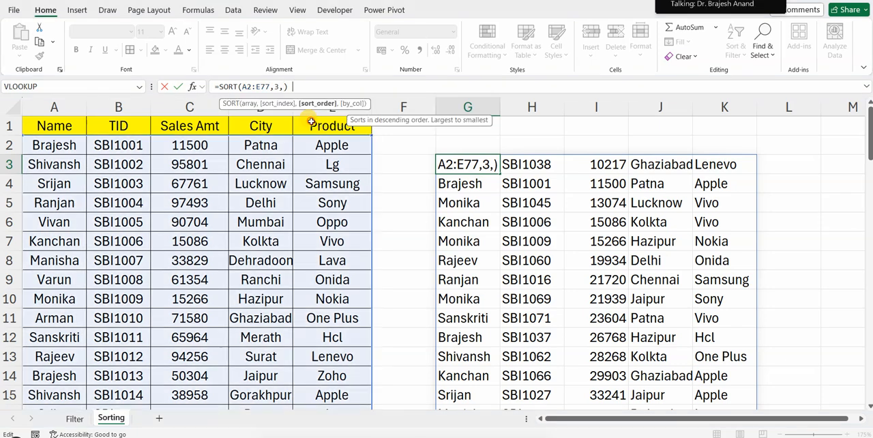
{"action": "key", "text": "Return"}
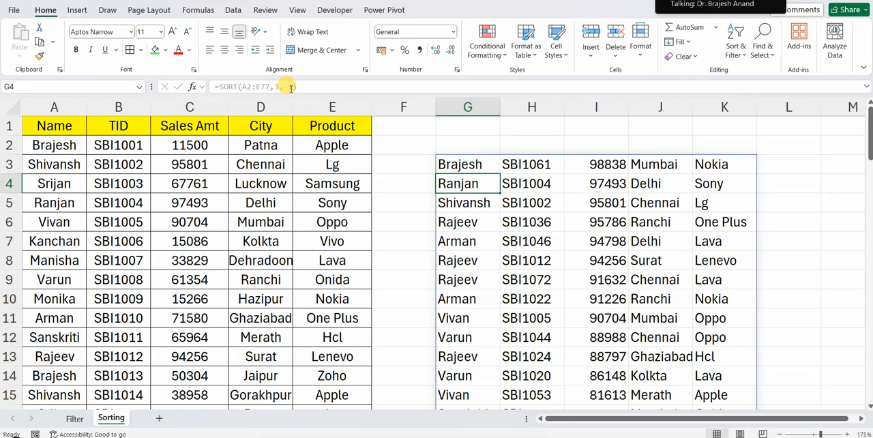
Switch the SORT formula in G3 to ascending order by changing its sort order argument to 1
{"action": "key", "text": "BackSpace"}
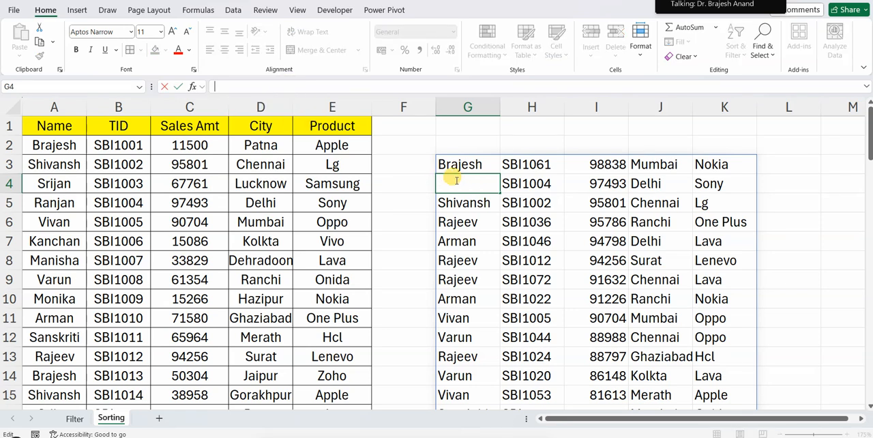
{"action": "left_click", "coordinate": [471, 161]}
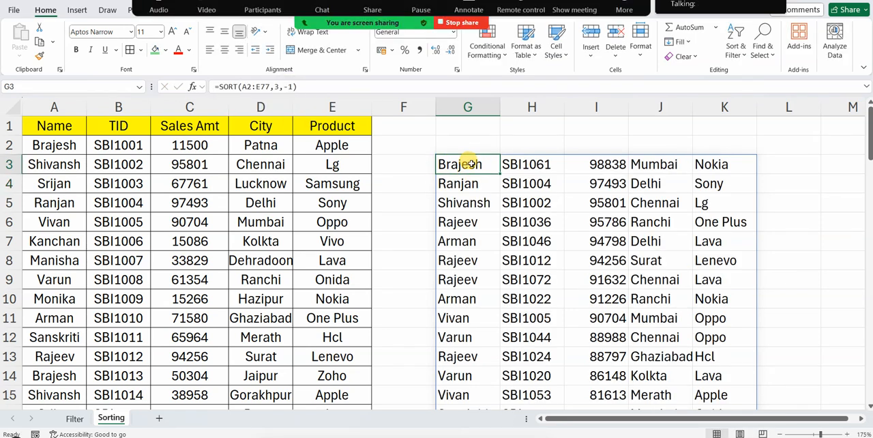
{"action": "left_click", "coordinate": [288, 87]}
{"action": "key", "text": "BackSpace"}
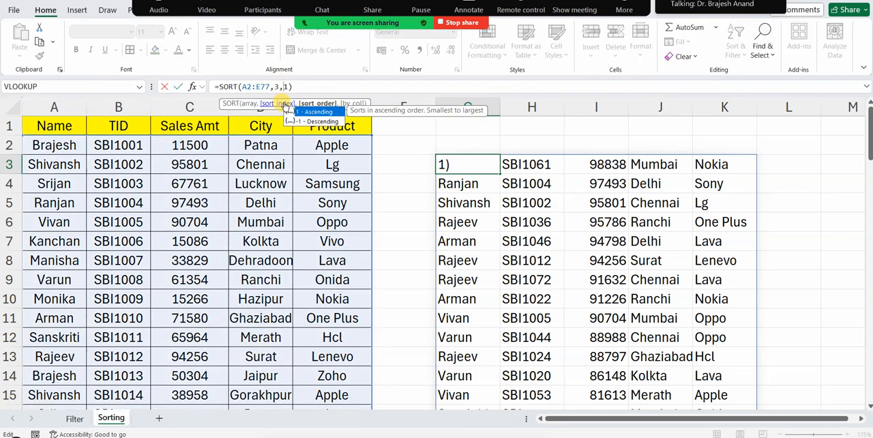
{"action": "key", "text": "Return"}
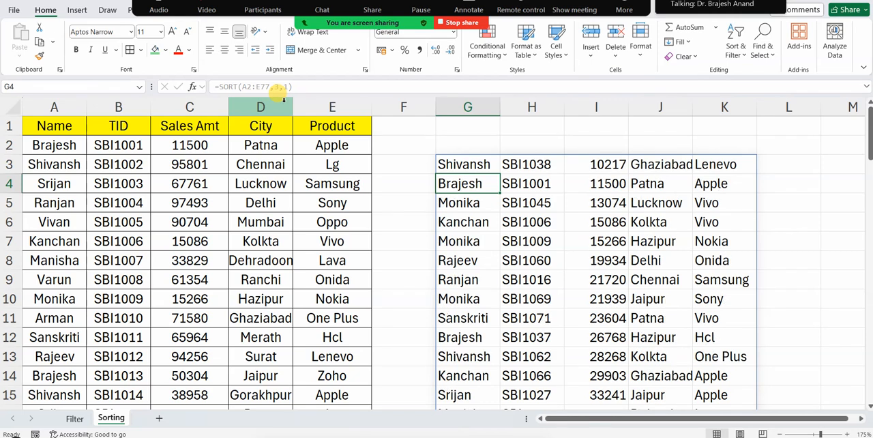
Return the sort order argument in G3 to -1 for descending order, and check the order down the spilled records
{"action": "key", "text": "BackSpace"}
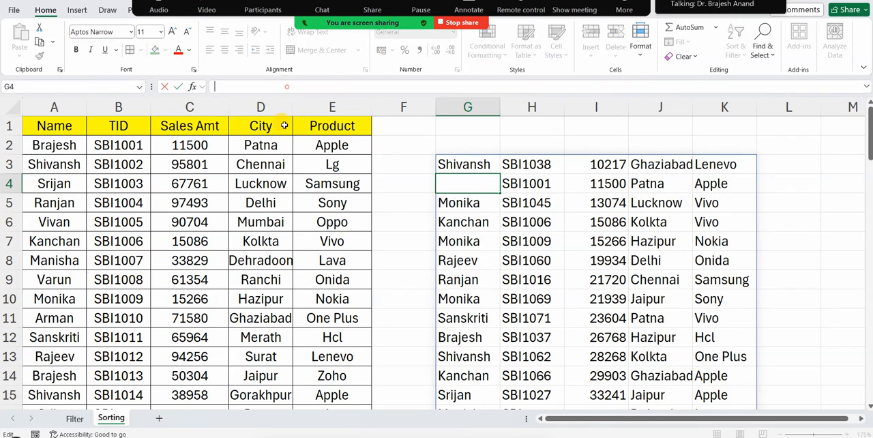
{"action": "left_click", "coordinate": [468, 166]}
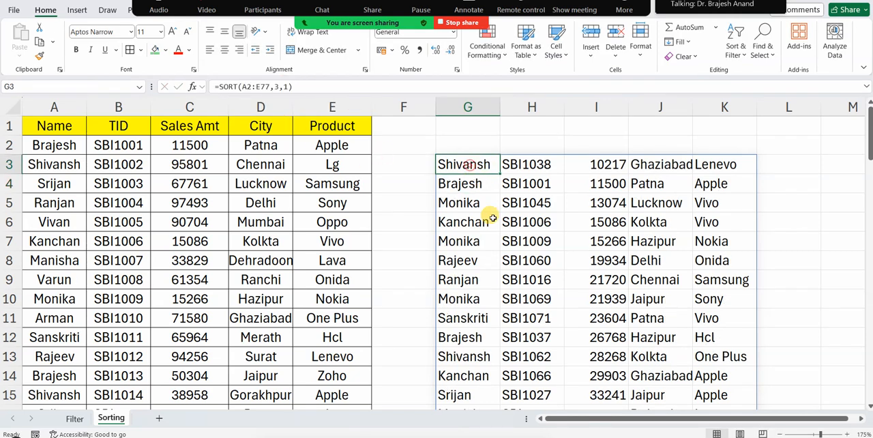
{"action": "left_click", "coordinate": [285, 87]}
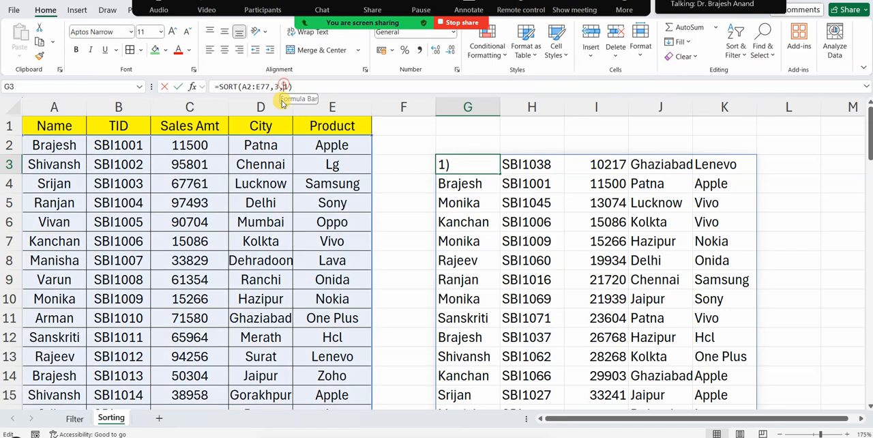
{"action": "type", "text": "-"}
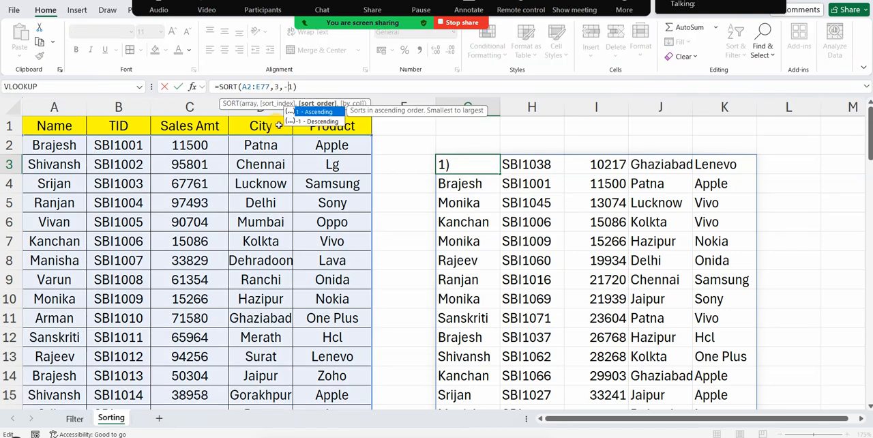
{"action": "key", "text": "Return"}
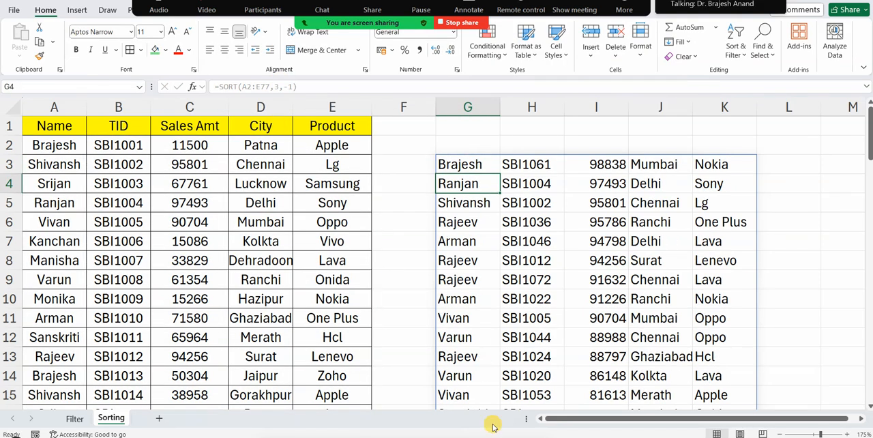
{"action": "scroll", "coordinate": [472, 259], "scroll_direction": "down", "scroll_amount": 3}
{"action": "scroll", "coordinate": [477, 266], "scroll_direction": "up", "scroll_amount": 2}
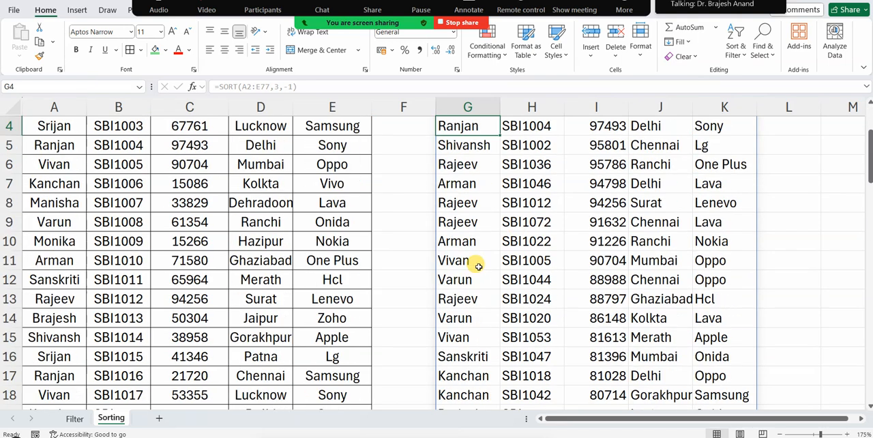
{"action": "scroll", "coordinate": [475, 264], "scroll_direction": "up", "scroll_amount": 1}
{"action": "scroll", "coordinate": [608, 303], "scroll_direction": "down", "scroll_amount": 15}
{"action": "scroll", "coordinate": [607, 326], "scroll_direction": "up", "scroll_amount": 15}
Stack the header row above the sorted records by changing G3 to =VSTACK($A$1:$E$1,SORT(A2:E77,3,-1))
{"action": "left_click", "coordinate": [481, 171]}
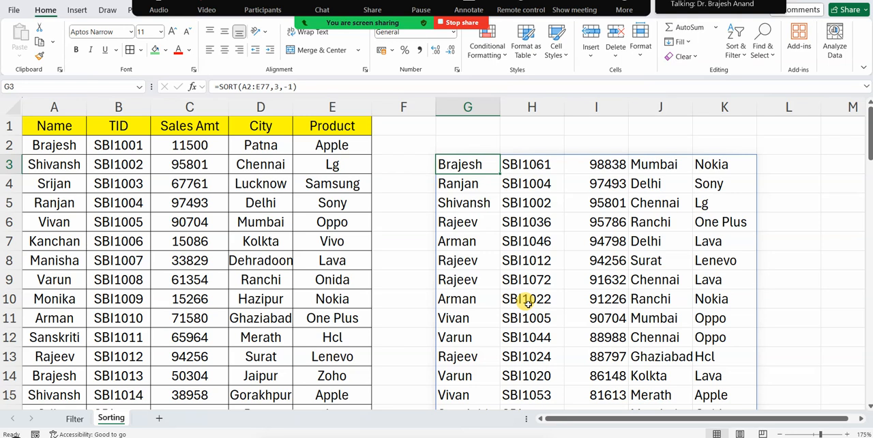
{"action": "left_click", "coordinate": [218, 86]}
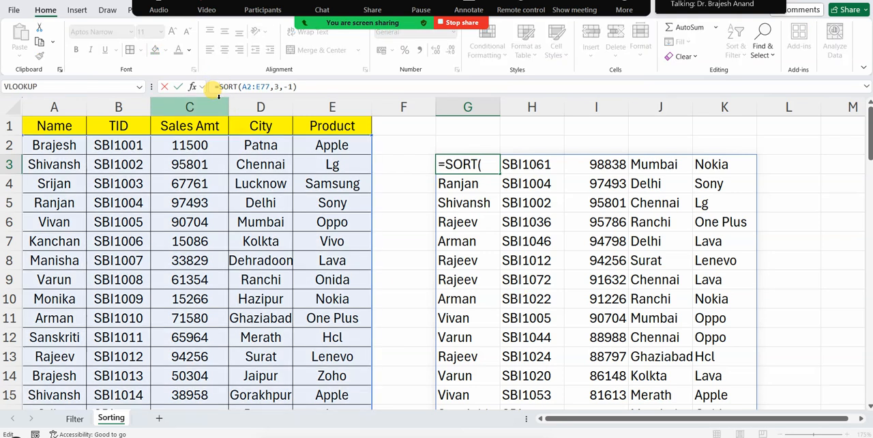
{"action": "type", "text": "VL"}
{"action": "key", "text": "BackSpace"}
{"action": "type", "text": "ST"}
{"action": "key", "text": "Tab"}
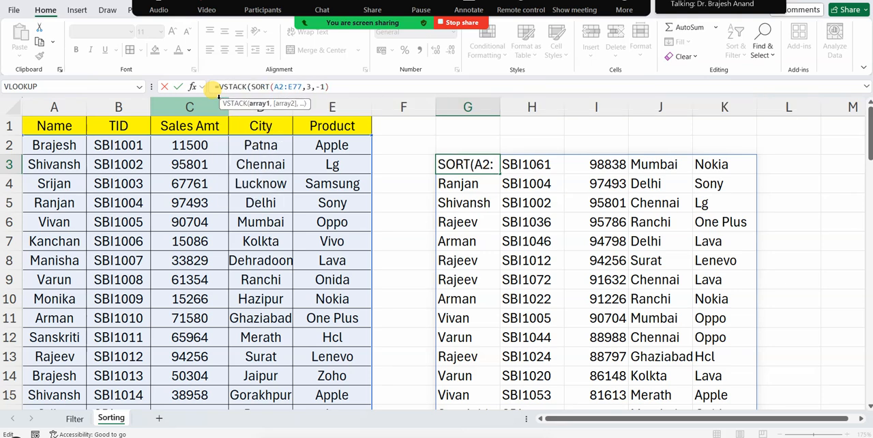
{"action": "left_click_drag", "start_coordinate": [51, 127], "coordinate": [332, 125]}
{"action": "key", "text": "F4"}
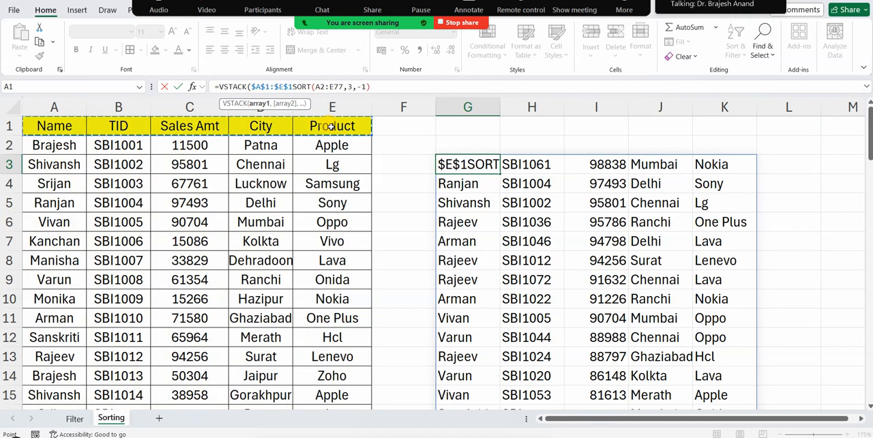
{"action": "type", "text": ","}
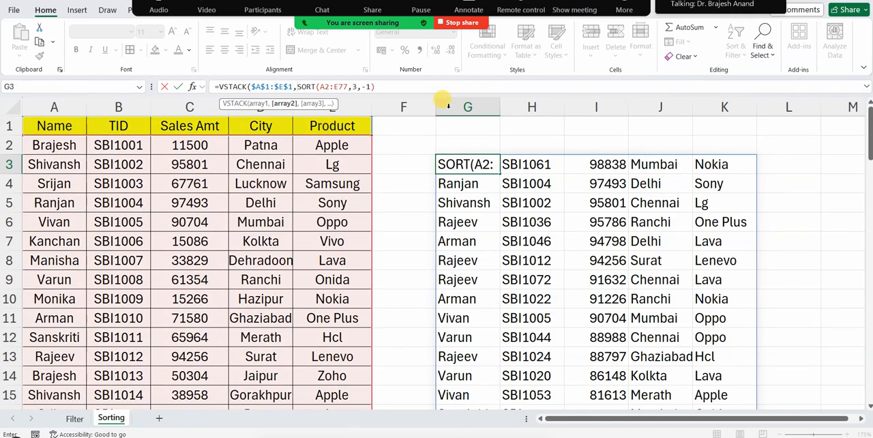
{"action": "left_click", "coordinate": [388, 87]}
{"action": "type", "text": ")"}
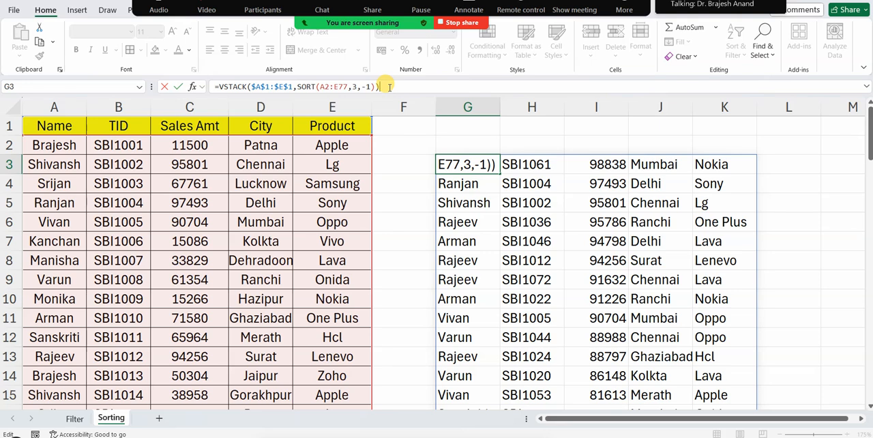
{"action": "key", "text": "Return"}
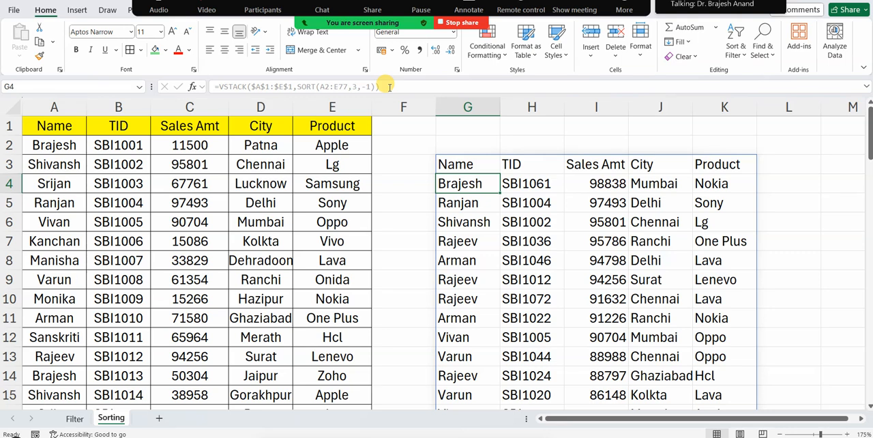
{"action": "left_click", "coordinate": [462, 169]}
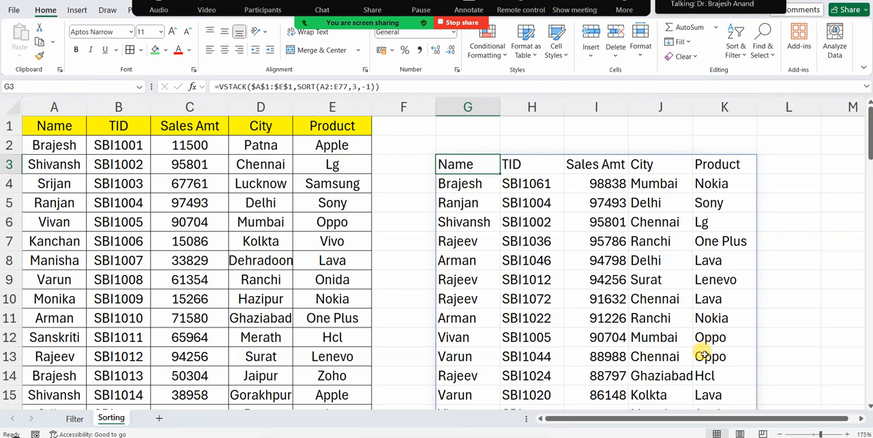
Enter 3 in G1 as the input value for the sort column number
{"action": "left_click", "coordinate": [480, 125]}
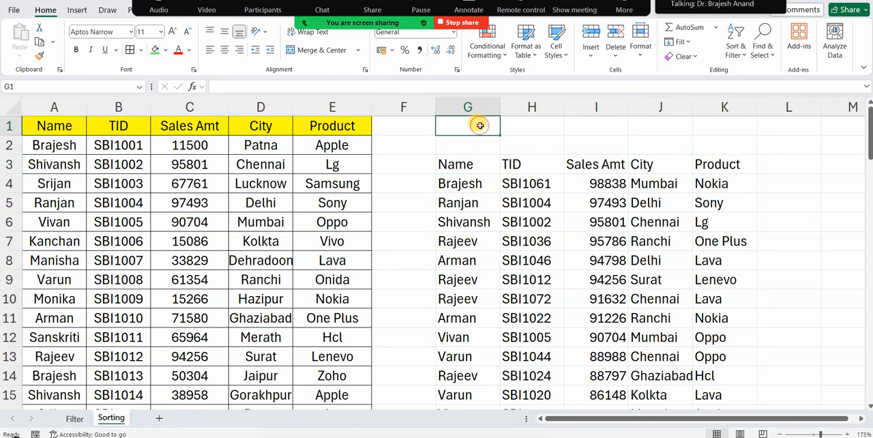
{"action": "type", "text": "3"}
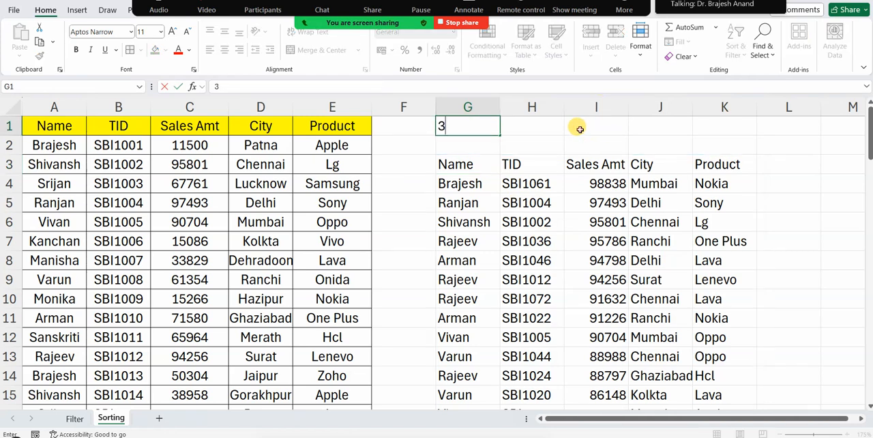
{"action": "left_click", "coordinate": [579, 130]}
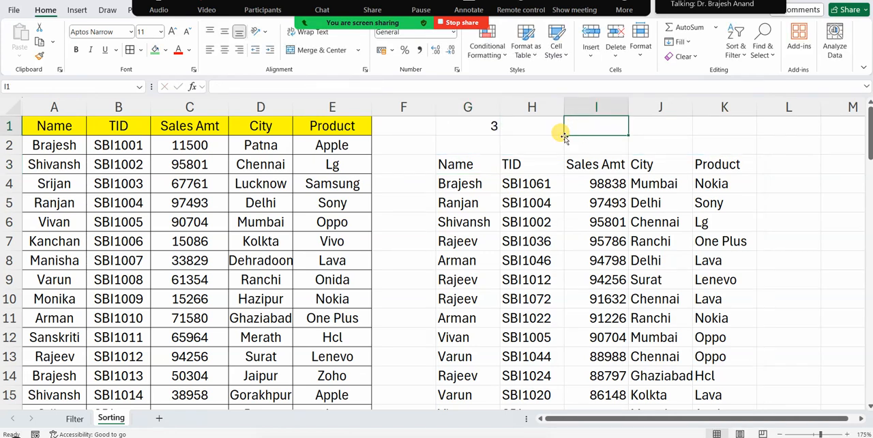
Replace the fixed sort index in the G3 formula with the absolute reference $G$1
{"action": "left_click", "coordinate": [461, 165]}
{"action": "key", "text": "F2"}
{"action": "key", "text": "Left"}
{"action": "key", "text": "Left"}
{"action": "key", "text": "Left"}
{"action": "key", "text": "Left"}
{"action": "key", "text": "Left"}
{"action": "key", "text": "BackSpace"}
{"action": "left_click", "coordinate": [467, 126]}
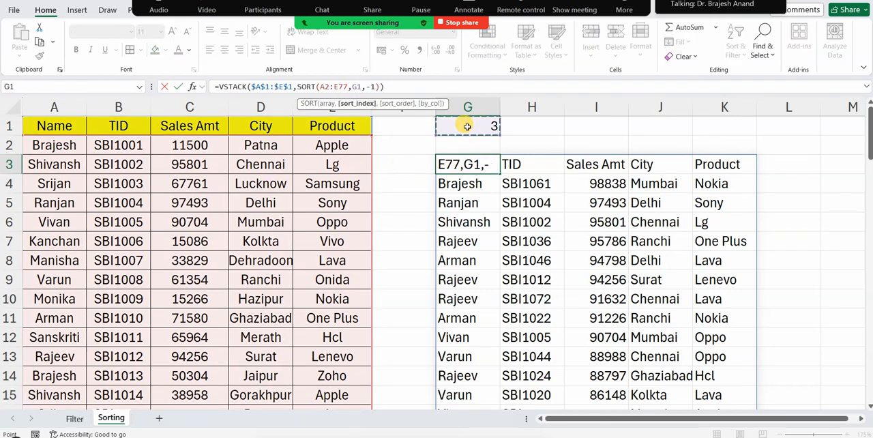
{"action": "key", "text": "F4"}
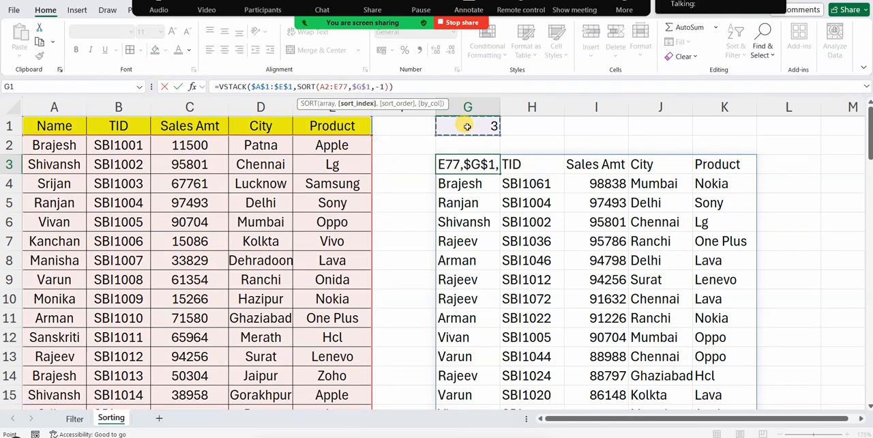
{"action": "key", "text": "Return"}
Test the linked sort by entering the column numbers 1, 2 and 3 in G1 one after another
{"action": "left_click", "coordinate": [472, 125]}
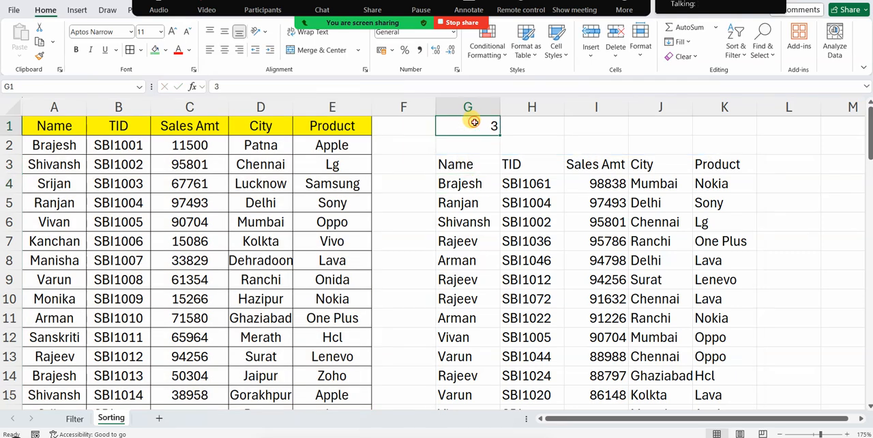
{"action": "type", "text": "1"}
{"action": "key", "text": "Return"}
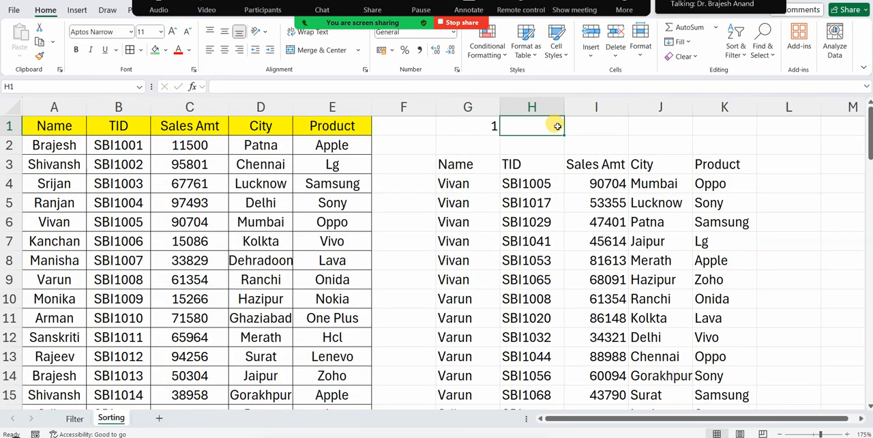
{"action": "left_click", "coordinate": [486, 127]}
{"action": "type", "text": "2"}
{"action": "left_click", "coordinate": [560, 132]}
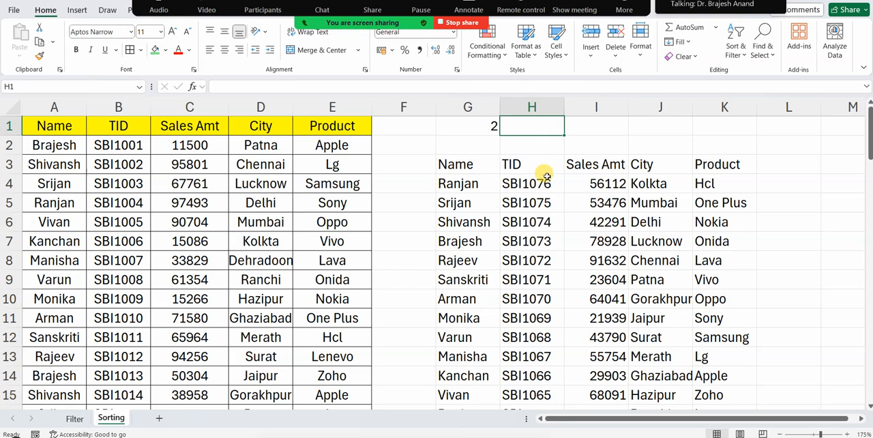
{"action": "left_click", "coordinate": [454, 121]}
{"action": "type", "text": "3"}
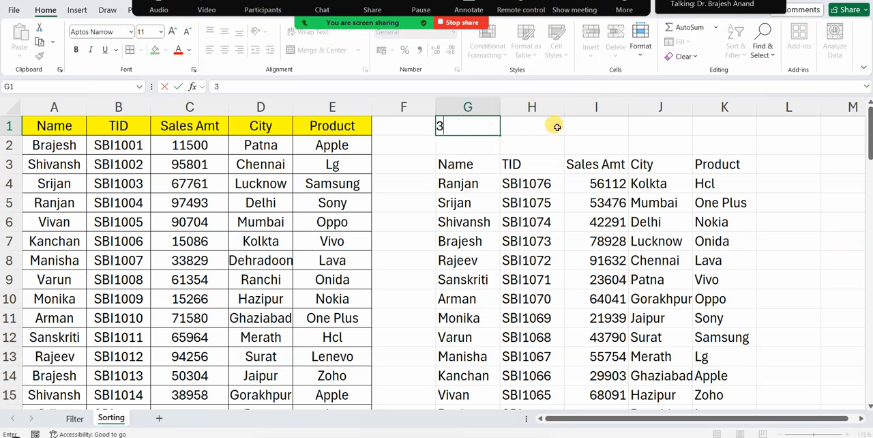
{"action": "left_click", "coordinate": [555, 127]}
Set the sort column number in G1 to 4 to order the records by City
{"action": "left_click", "coordinate": [480, 125]}
{"action": "type", "text": "4"}
{"action": "left_click", "coordinate": [538, 128]}
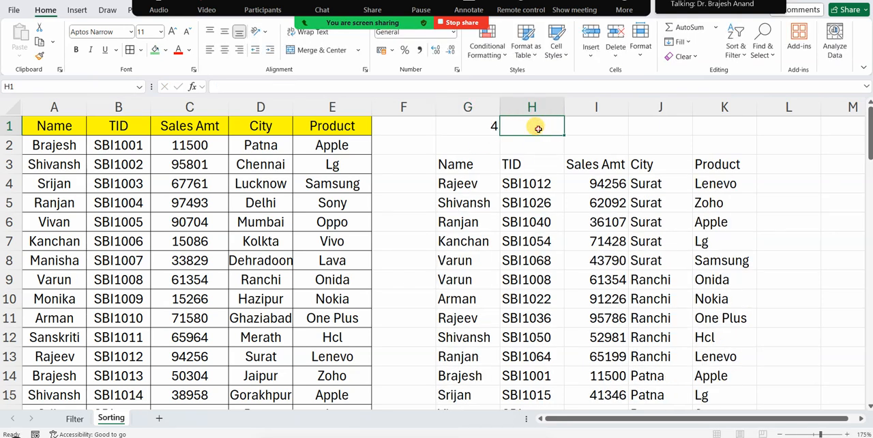
{"action": "left_click", "coordinate": [479, 126]}
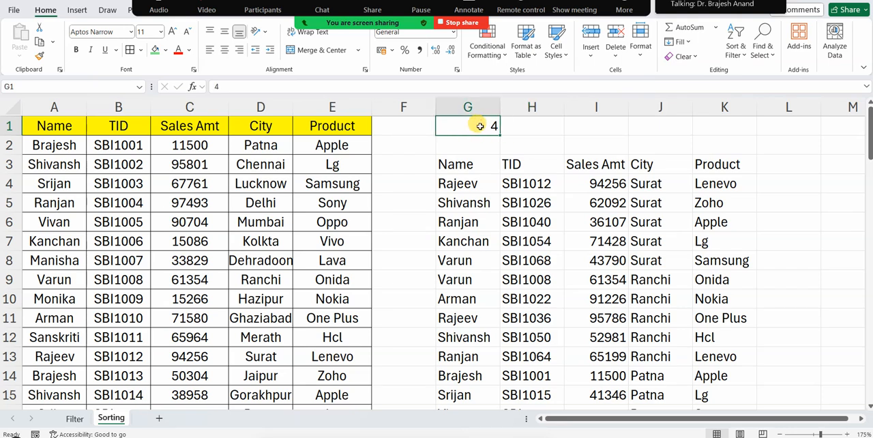
{"action": "left_click", "coordinate": [586, 125]}
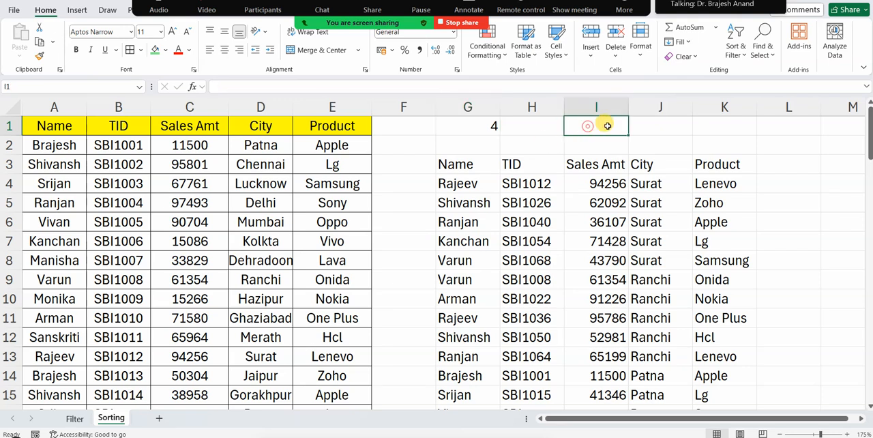
Enter City in I1 as the header name to sort by
{"action": "type", "text": "City"}
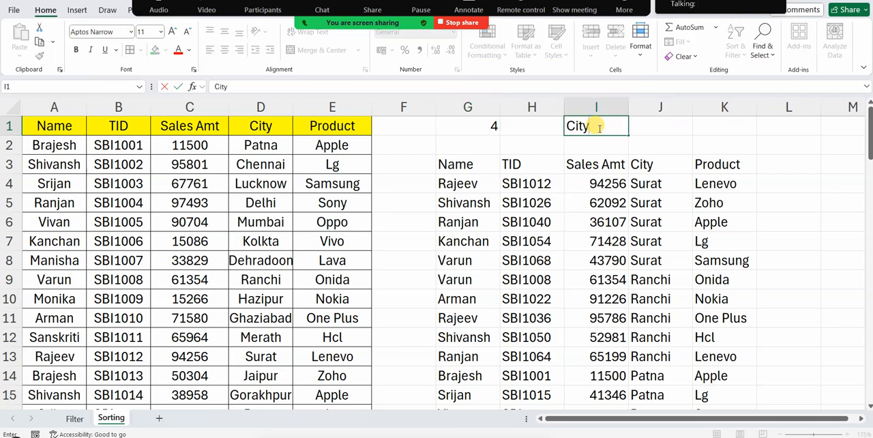
{"action": "left_click", "coordinate": [699, 133]}
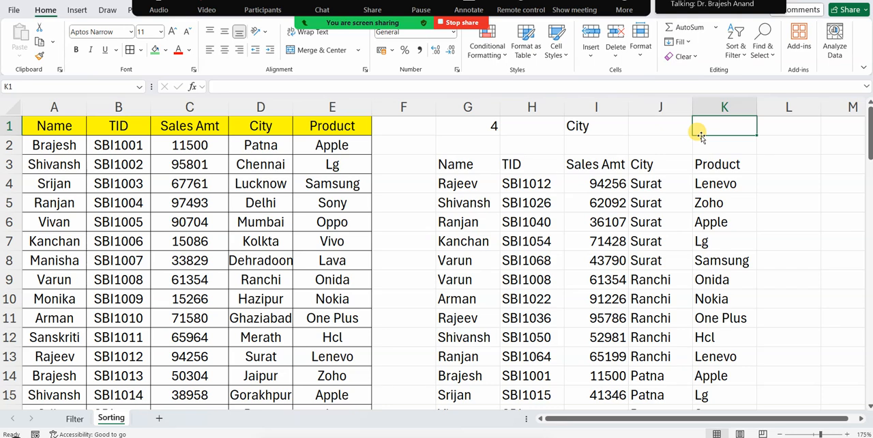
{"action": "left_click", "coordinate": [604, 127]}
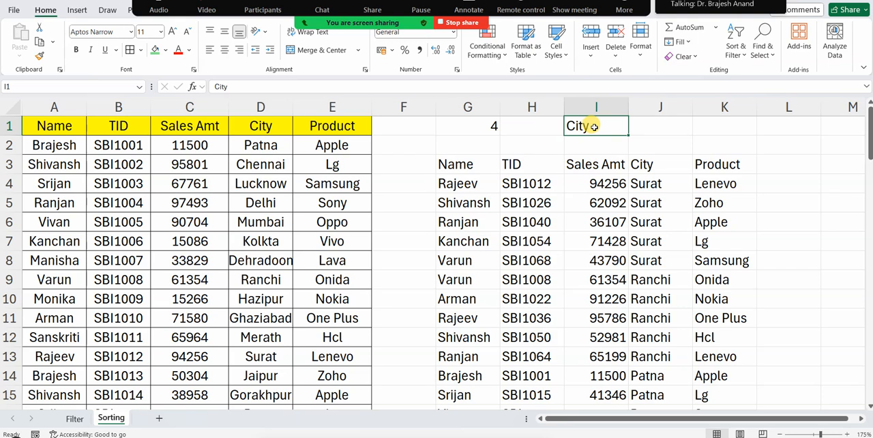
{"action": "left_click", "coordinate": [489, 132]}
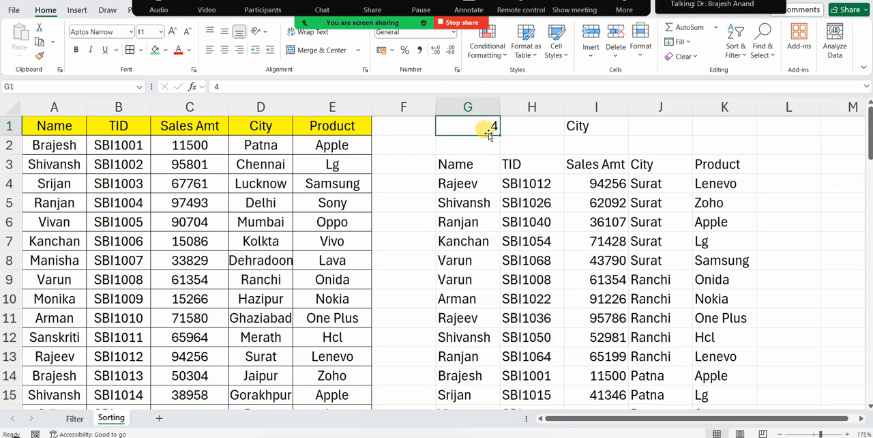
{"action": "type", "text": "=match"}
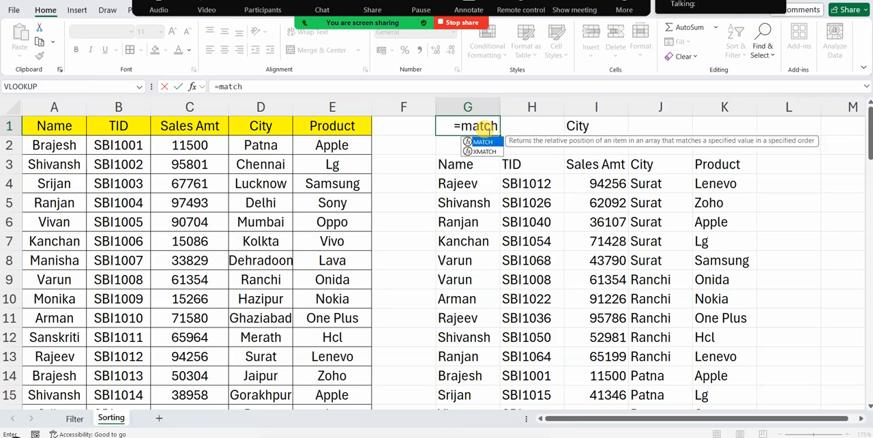
{"action": "key", "text": "Tab"}
{"action": "left_click", "coordinate": [582, 125]}
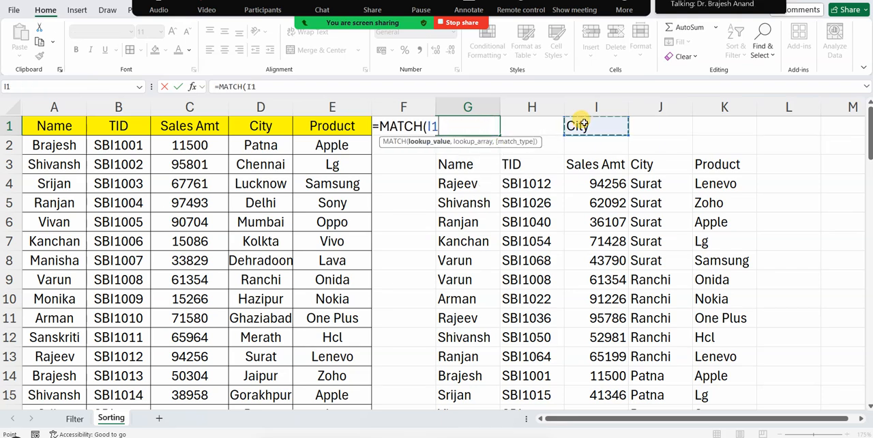
{"action": "type", "text": "m"}
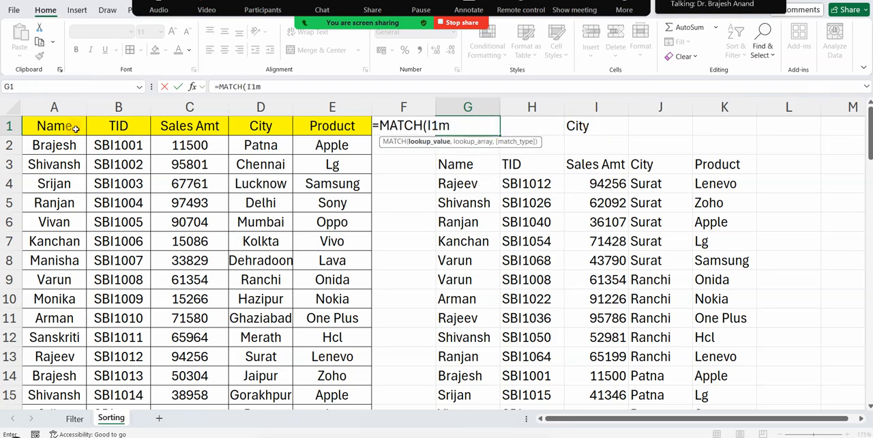
{"action": "left_click", "coordinate": [188, 126]}
{"action": "left_click", "coordinate": [436, 242]}
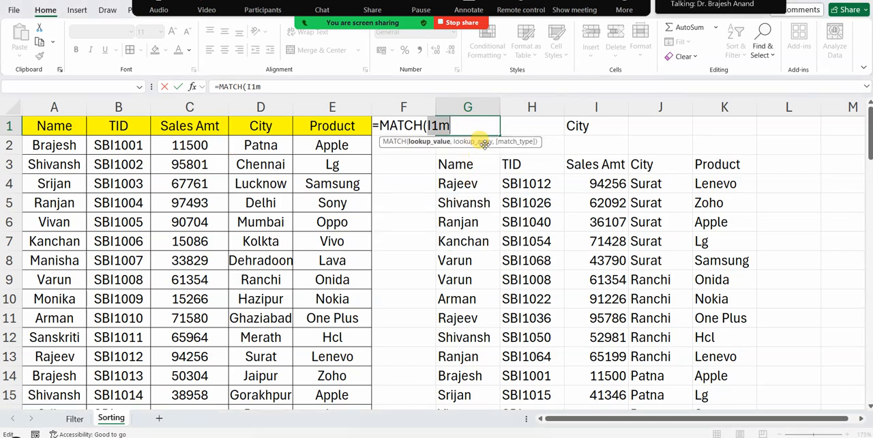
{"action": "key", "text": "Escape"}
Enter =MATCH(I1,$A$1:$E$1,0) in G1 to derive the sort column number from the header name in I1
{"action": "type", "text": "=mat"}
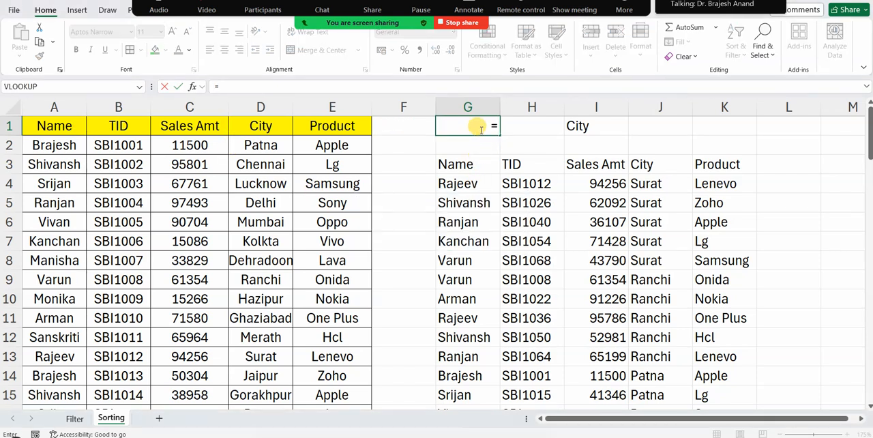
{"action": "key", "text": "Tab"}
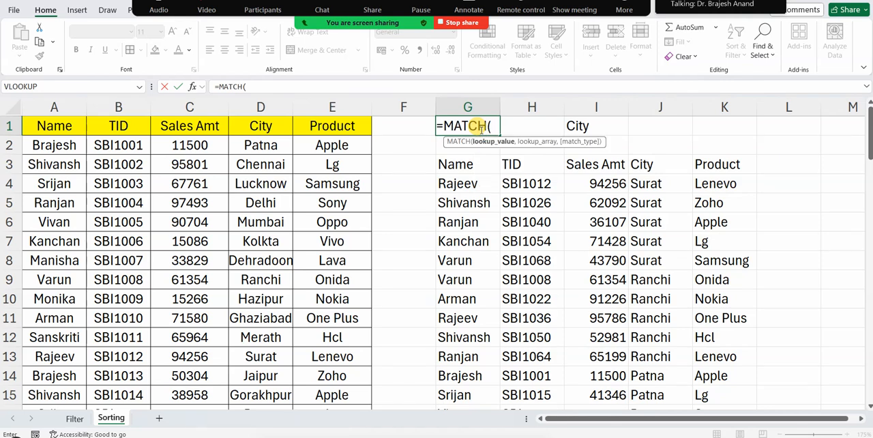
{"action": "left_click", "coordinate": [593, 125]}
{"action": "type", "text": ","}
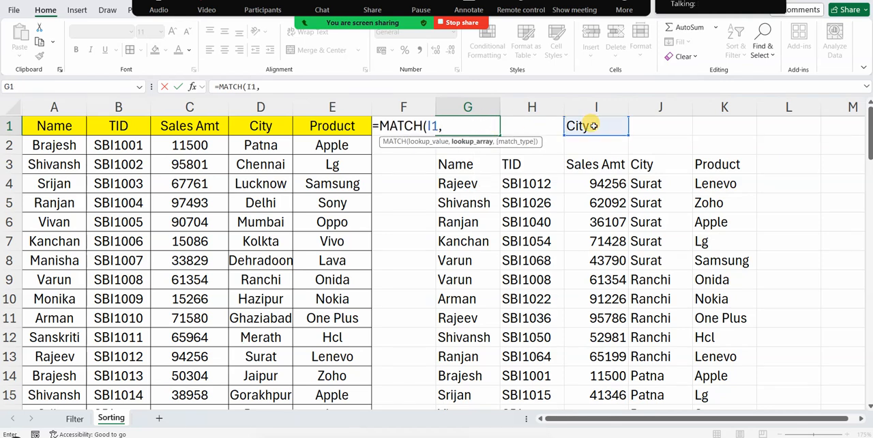
{"action": "left_click", "coordinate": [62, 127]}
{"action": "key", "text": "shift+Right"}
{"action": "key", "text": "shift+Right"}
{"action": "key", "text": "shift+Right"}
{"action": "key", "text": "shift+Right"}
{"action": "key", "text": "F4"}
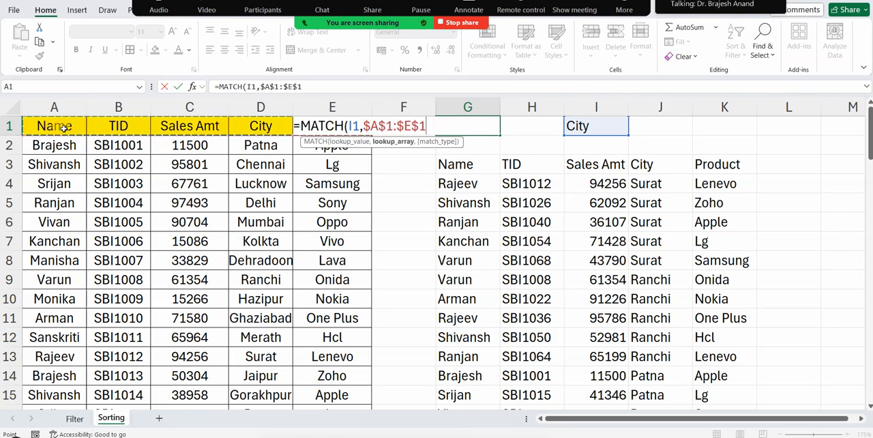
{"action": "type", "text": ",0)"}
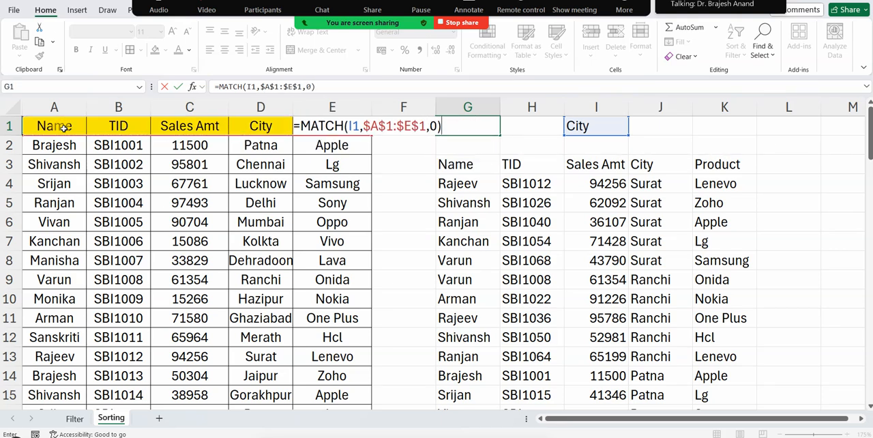
{"action": "key", "text": "Return"}
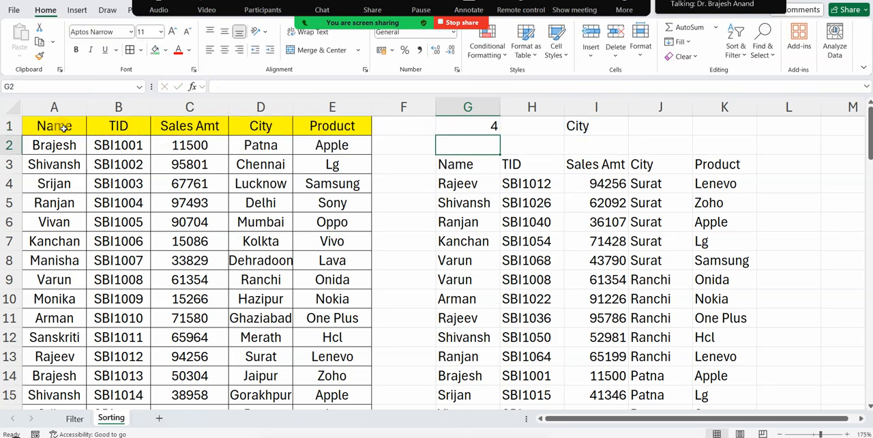
Test the header-driven sort by entering name, product and sales amt in I1 one after another
{"action": "left_click", "coordinate": [609, 124]}
{"action": "type", "text": "name"}
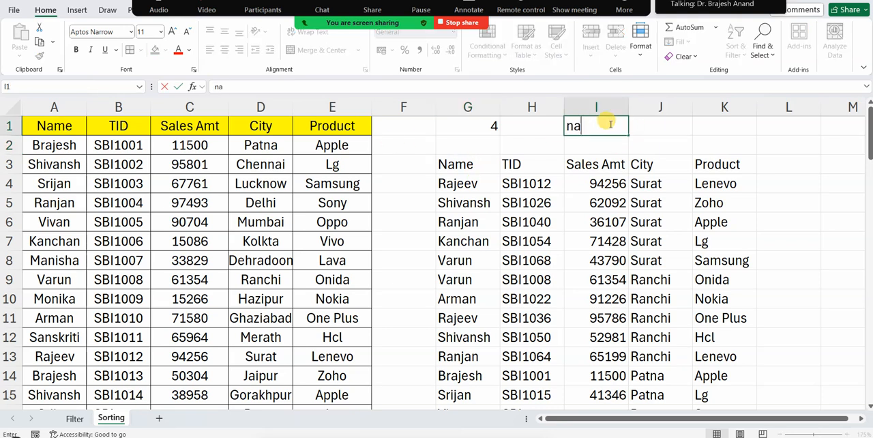
{"action": "key", "text": "Return"}
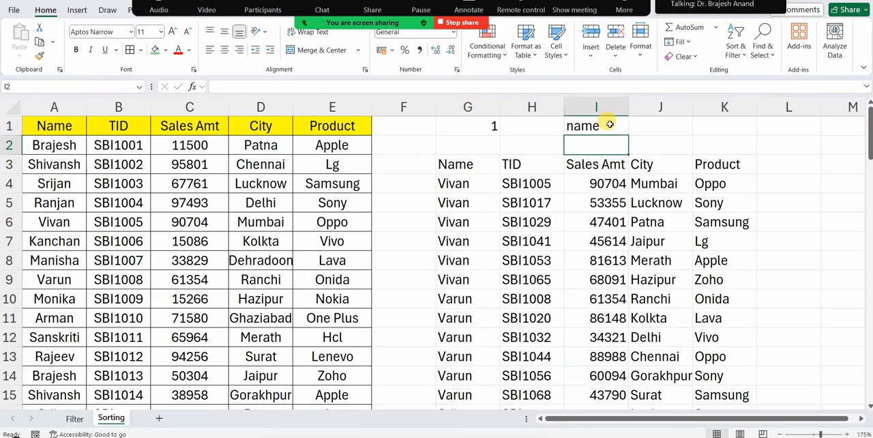
{"action": "left_click", "coordinate": [609, 124]}
{"action": "type", "text": "product"}
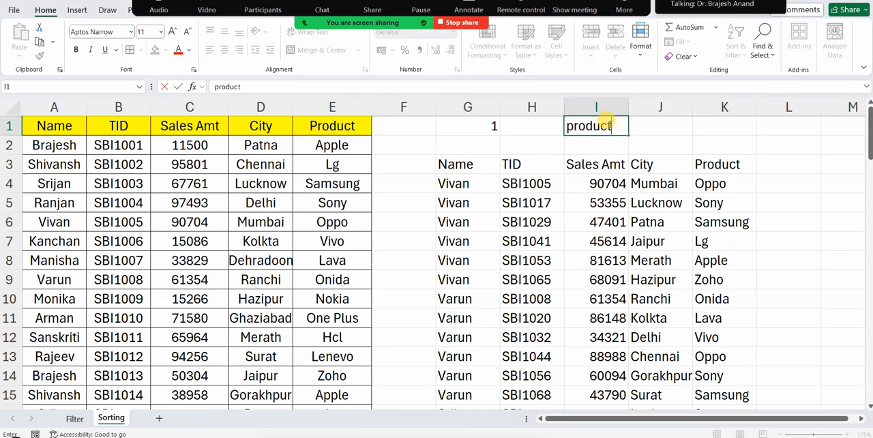
{"action": "key", "text": "Return"}
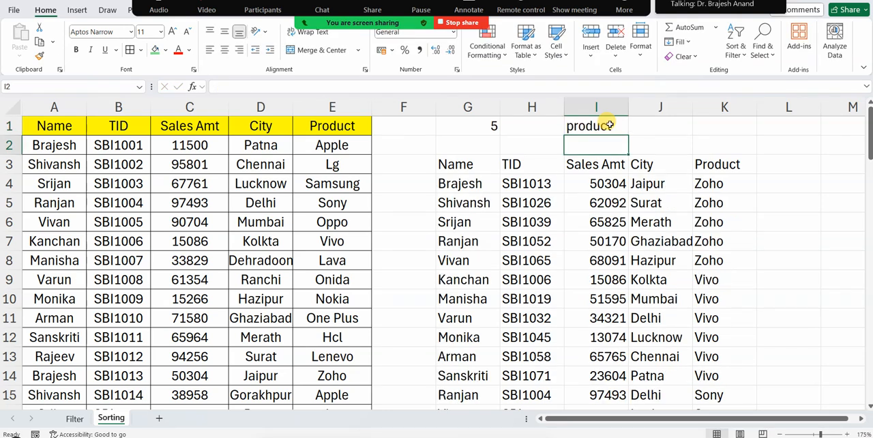
{"action": "left_click", "coordinate": [609, 125]}
{"action": "type", "text": "sal"}
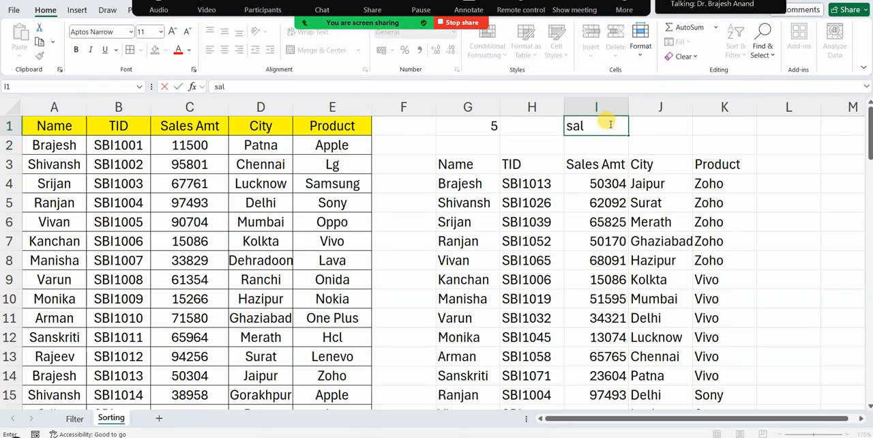
{"action": "type", "text": "es amt"}
{"action": "key", "text": "Return"}
Try the header name in I1 with an extra space between the words "sales" and "amt"
{"action": "left_click", "coordinate": [607, 126]}
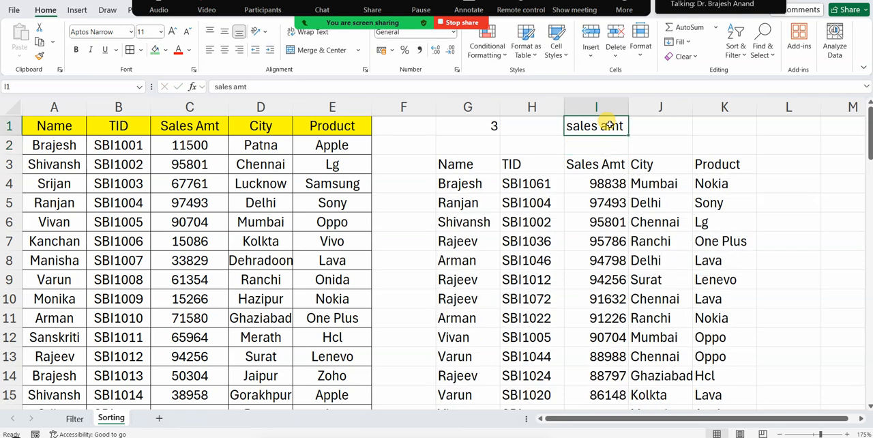
{"action": "type", "text": "sales"}
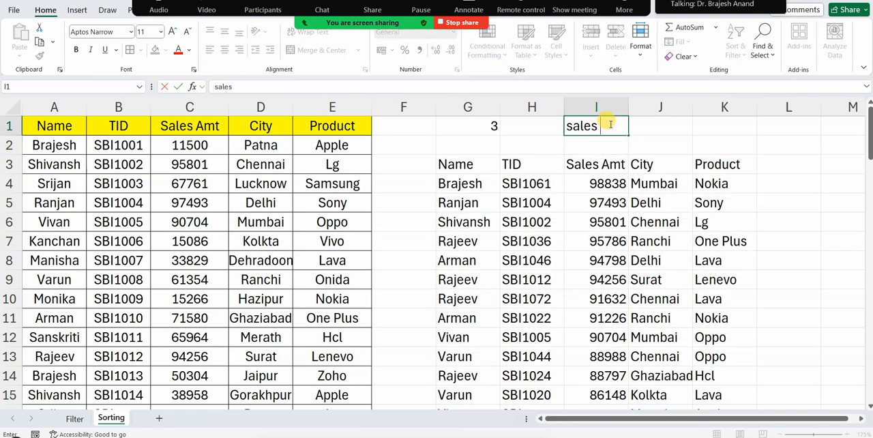
{"action": "type", "text": " amt"}
{"action": "key", "text": "Return"}
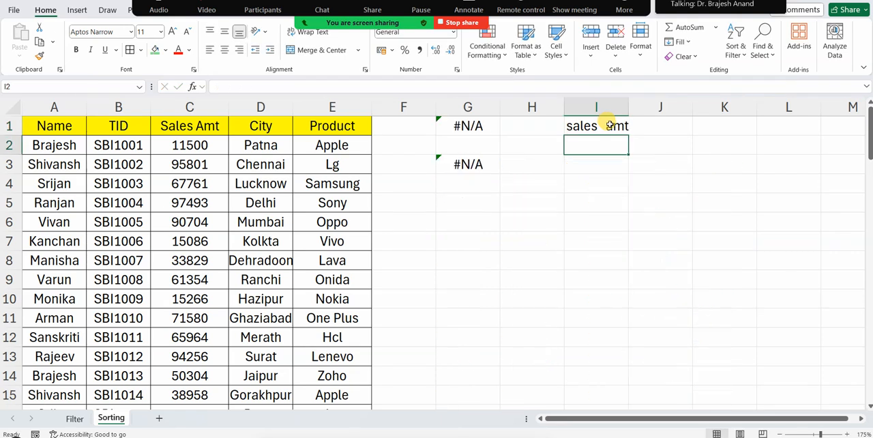
Copy the Sales Amt header from C1 into I1 and auto-fit the width of column I
{"action": "left_click", "coordinate": [609, 125]}
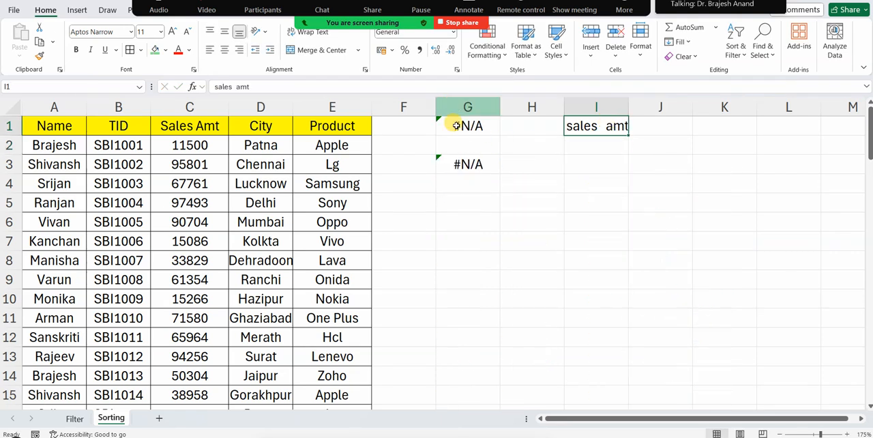
{"action": "left_click", "coordinate": [201, 127]}
{"action": "key", "text": "ctrl+c"}
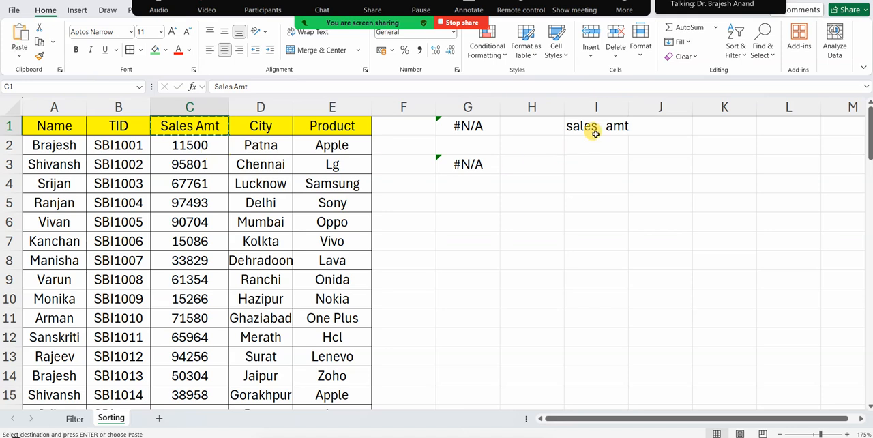
{"action": "left_click", "coordinate": [597, 126]}
{"action": "key", "text": "ctrl+v"}
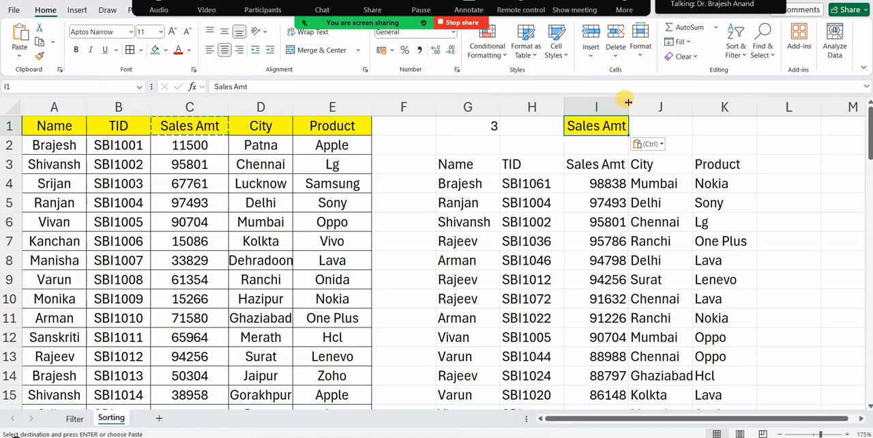
{"action": "double_click", "coordinate": [628, 108]}
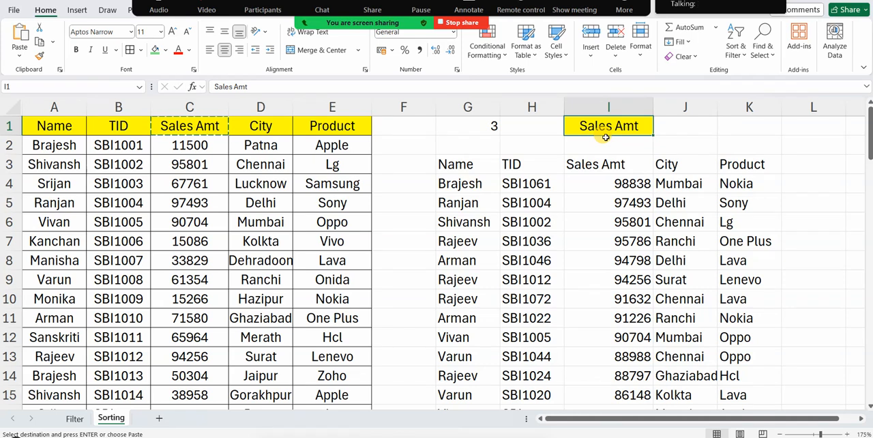
Apply a green fill to the header row G3:K3 of the sorted output
{"action": "left_click_drag", "start_coordinate": [455, 164], "coordinate": [740, 165]}
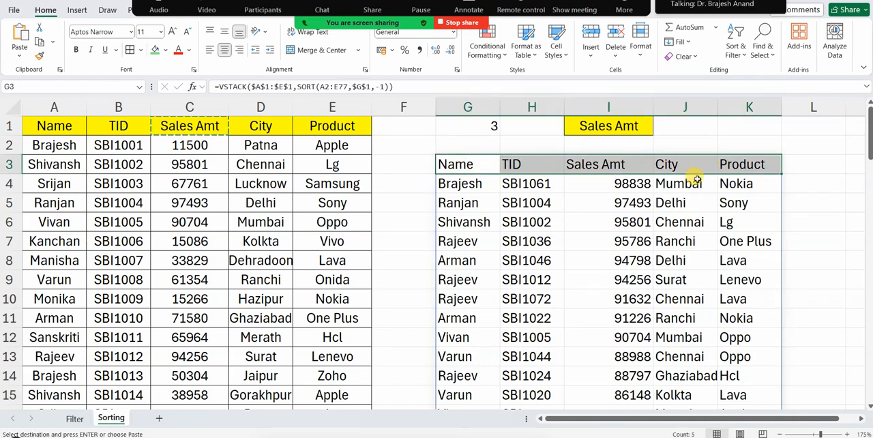
{"action": "left_click", "coordinate": [155, 50]}
{"action": "left_click", "coordinate": [614, 122]}
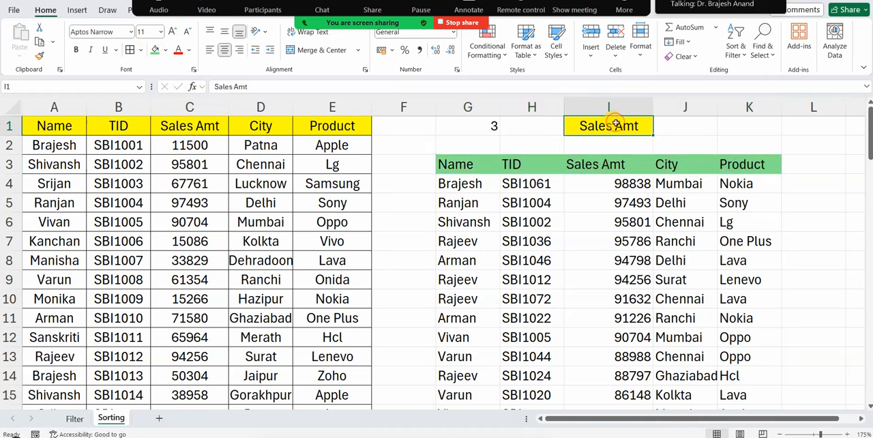
Review the MATCH formula in G1, the header name in I1 and the sorted records spilled from G3
{"action": "left_click", "coordinate": [461, 123]}
{"action": "left_click", "coordinate": [606, 124]}
{"action": "left_click", "coordinate": [468, 126]}
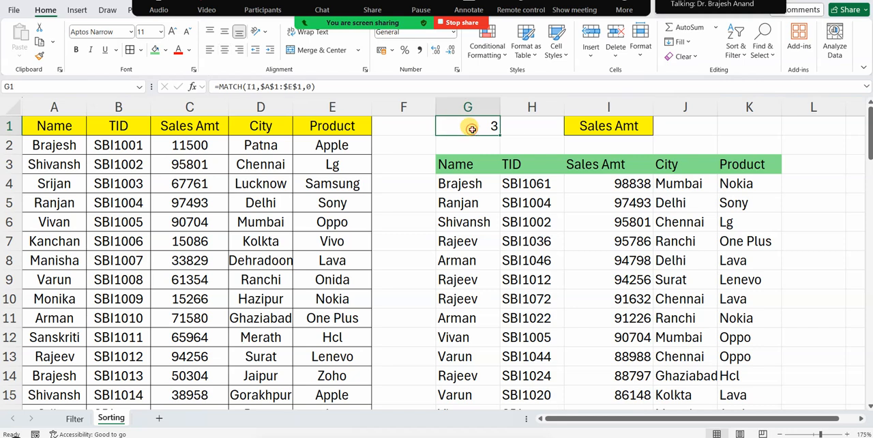
{"action": "left_click", "coordinate": [605, 126]}
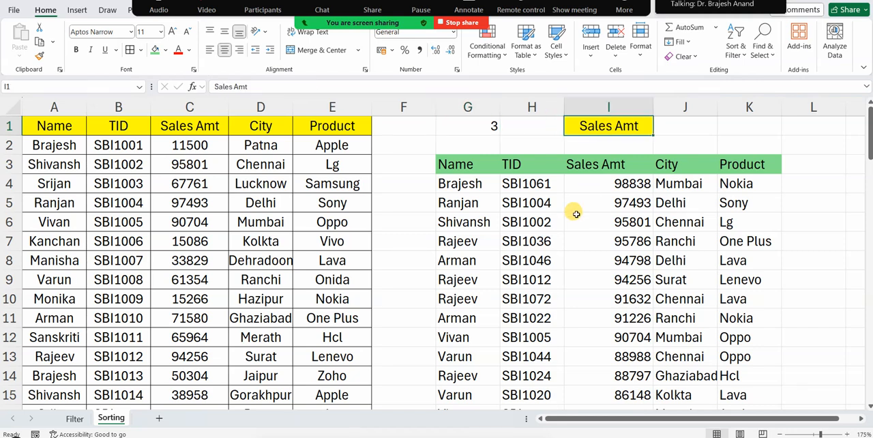
{"action": "scroll", "coordinate": [565, 252], "scroll_direction": "down", "scroll_amount": 8}
{"action": "scroll", "coordinate": [565, 253], "scroll_direction": "down", "scroll_amount": 8}
{"action": "scroll", "coordinate": [552, 249], "scroll_direction": "up", "scroll_amount": 16}
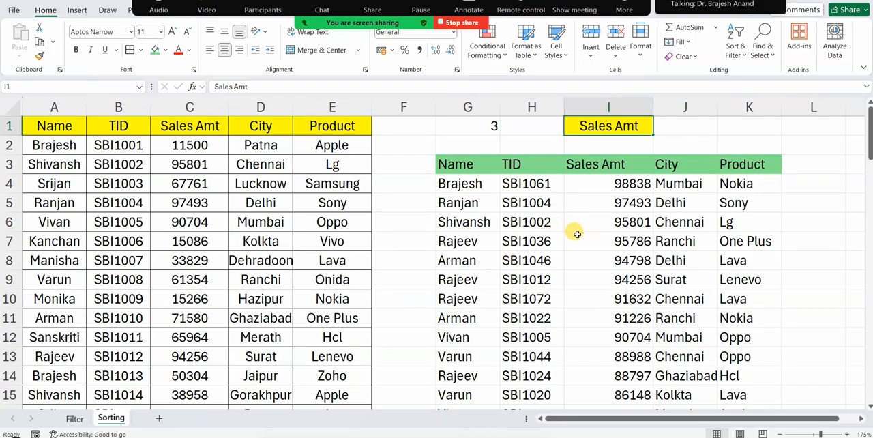
{"action": "left_click_drag", "start_coordinate": [462, 169], "coordinate": [732, 254]}
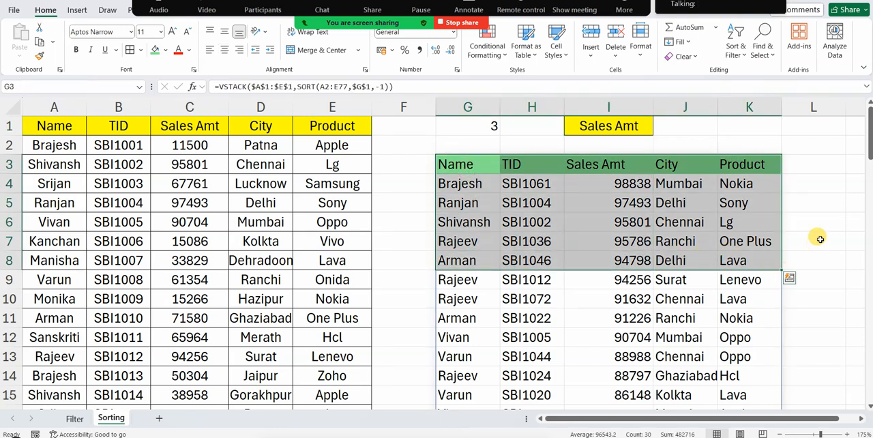
{"action": "left_click", "coordinate": [815, 206]}
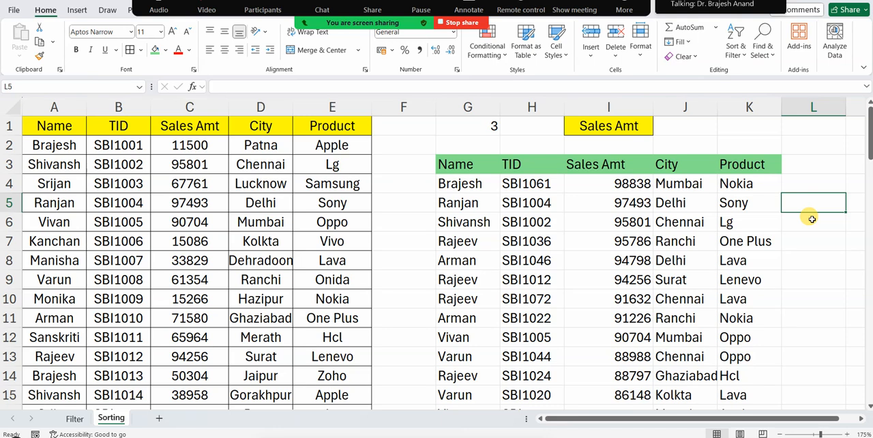
{"action": "left_click_drag", "start_coordinate": [457, 164], "coordinate": [641, 261]}
{"action": "left_click_drag", "start_coordinate": [676, 299], "coordinate": [740, 375]}
{"action": "left_click", "coordinate": [667, 276]}
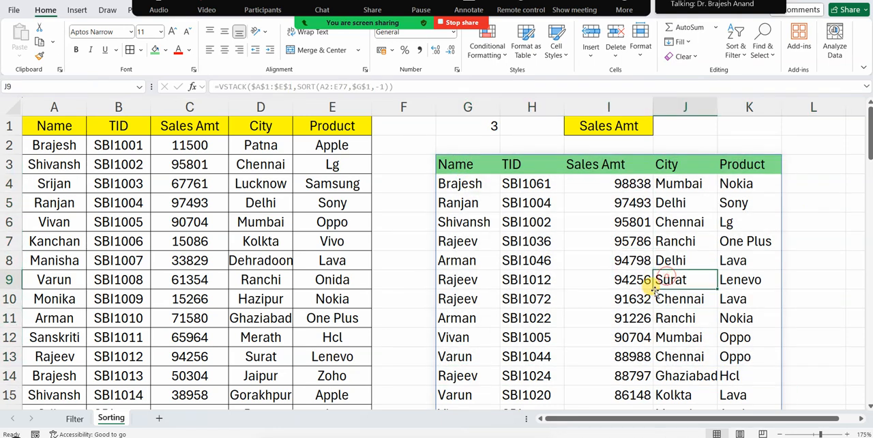
{"action": "scroll", "coordinate": [648, 307], "scroll_direction": "down", "scroll_amount": 12}
{"action": "scroll", "coordinate": [642, 321], "scroll_direction": "up", "scroll_amount": 12}
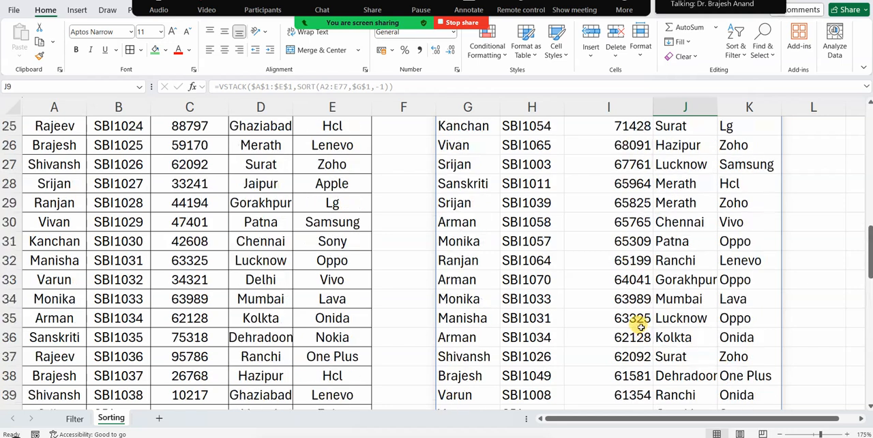
Copy the Name header from A1 into I1 to re-sort the records by name, and select the first sorted rows G4:K8
{"action": "left_click_drag", "start_coordinate": [447, 165], "coordinate": [727, 319]}
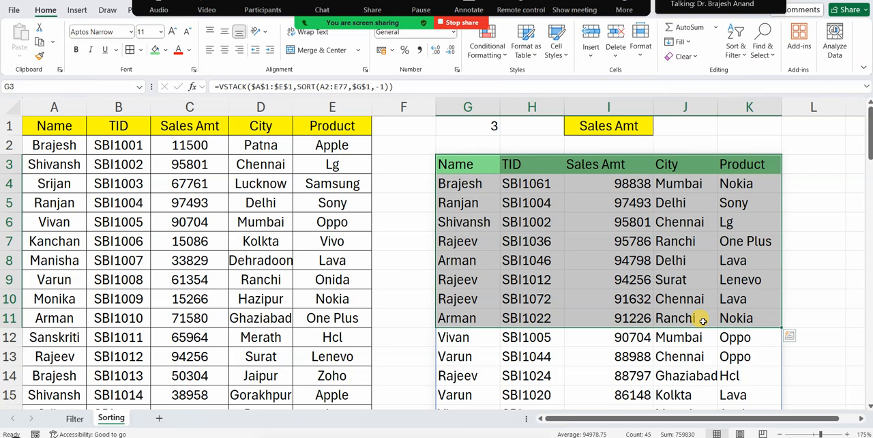
{"action": "left_click", "coordinate": [609, 245]}
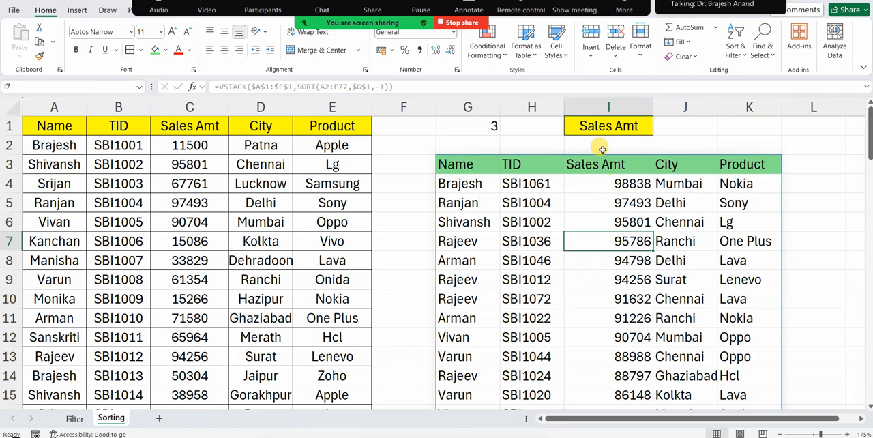
{"action": "left_click", "coordinate": [64, 124]}
{"action": "key", "text": "ctrl+c"}
{"action": "left_click", "coordinate": [586, 126]}
{"action": "key", "text": "ctrl+v"}
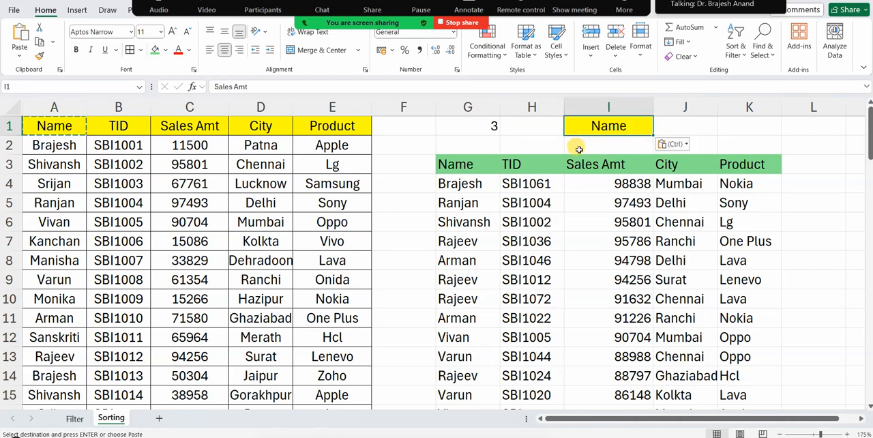
{"action": "left_click_drag", "start_coordinate": [450, 185], "coordinate": [747, 255]}
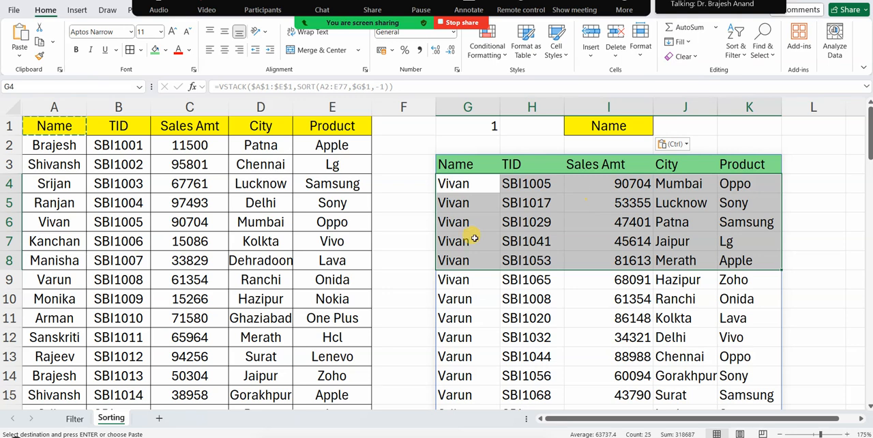
Copy the Sales Amt header from C1 into I1 so the output sorts by sales amount again
{"action": "left_click", "coordinate": [202, 126]}
{"action": "key", "text": "ctrl+c"}
{"action": "left_click", "coordinate": [584, 126]}
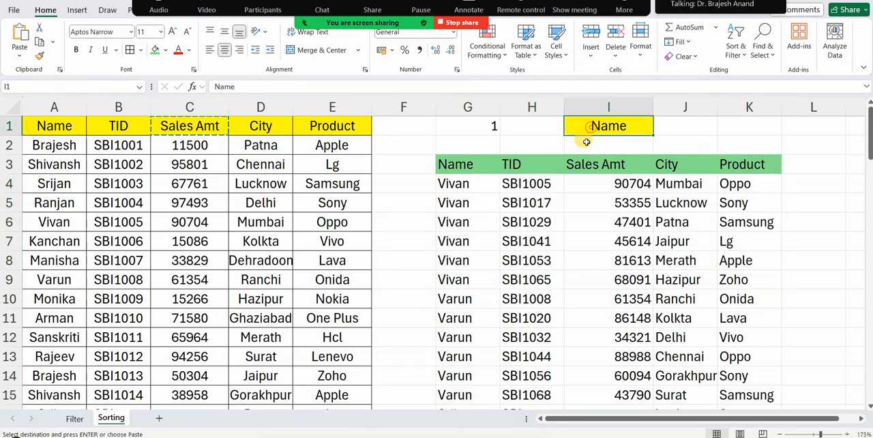
{"action": "key", "text": "ctrl+v"}
{"action": "left_click", "coordinate": [826, 232]}
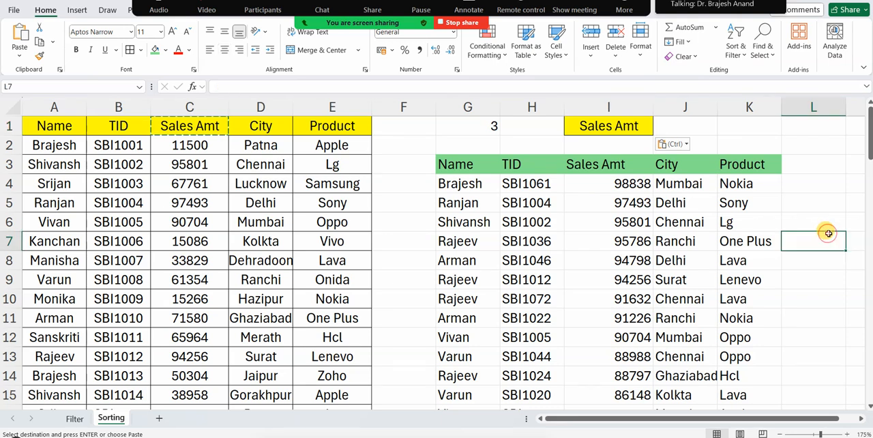